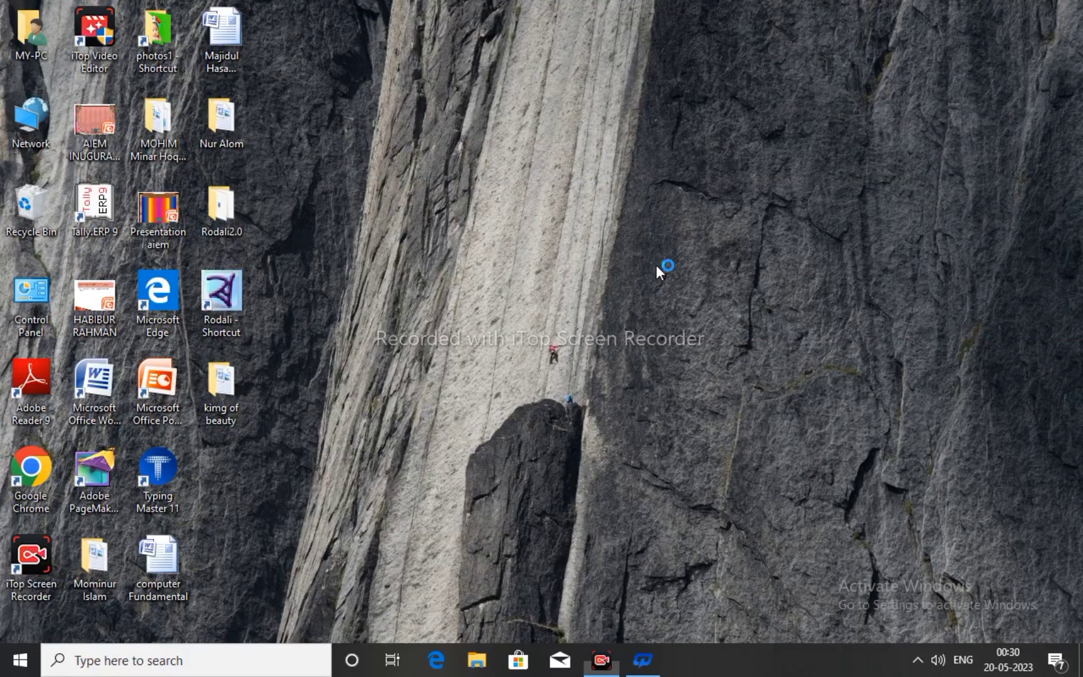
# Step: Find Adobe Photoshop 7.0 through the Windows search and launch it
pyautogui.click(694, 309)
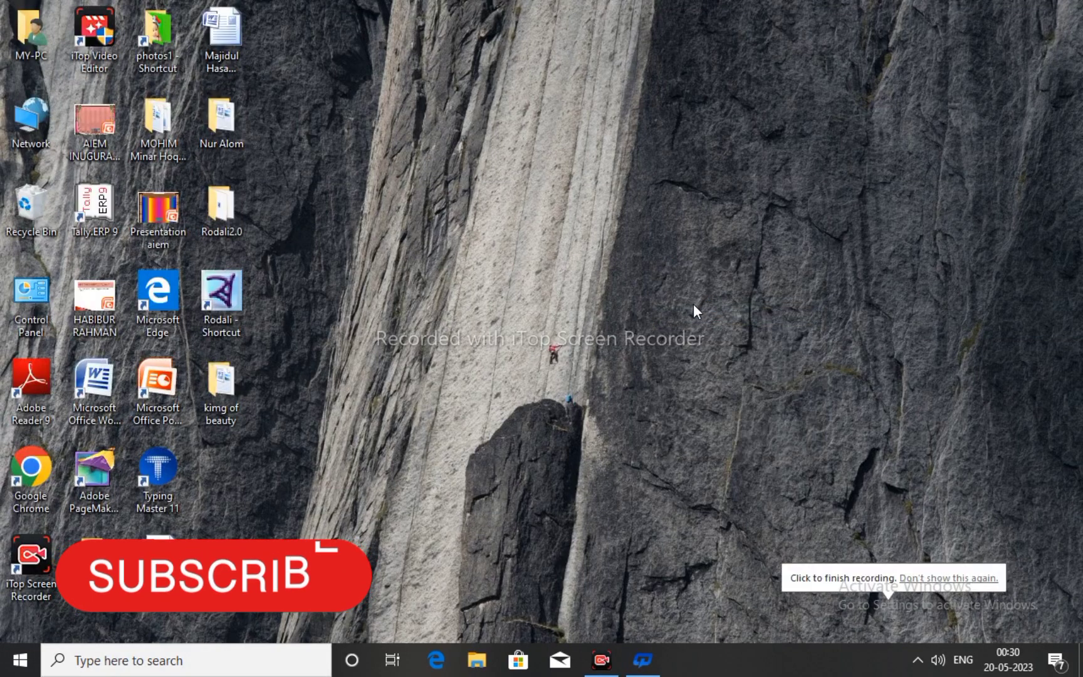
pyautogui.press('super')
pyautogui.write('pho')
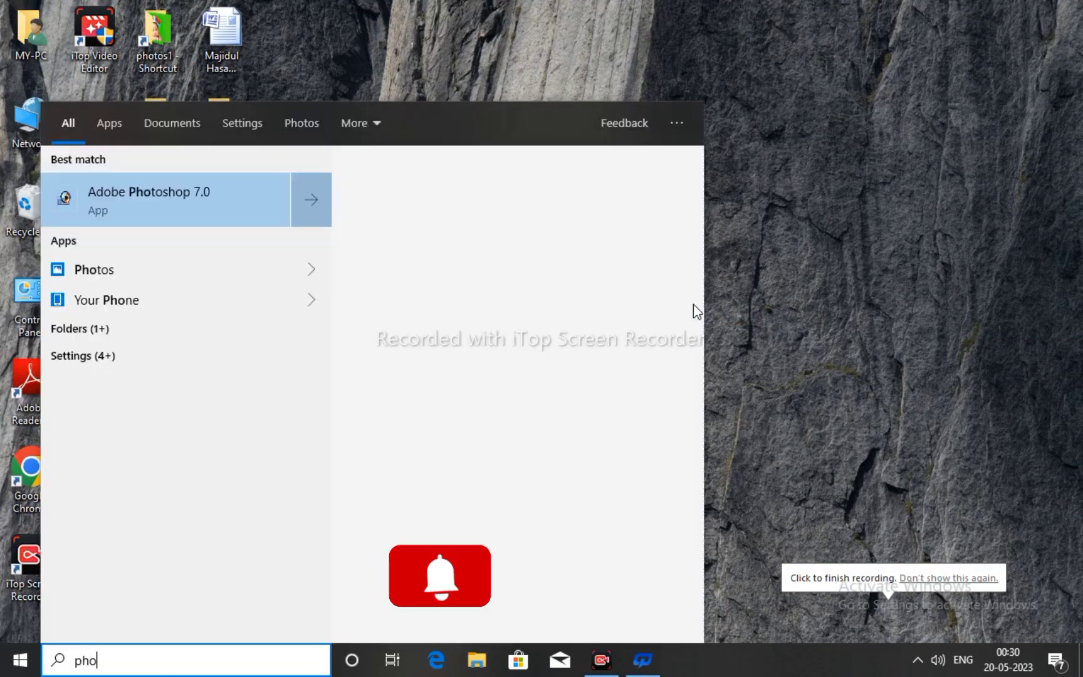
pyautogui.press('Return')
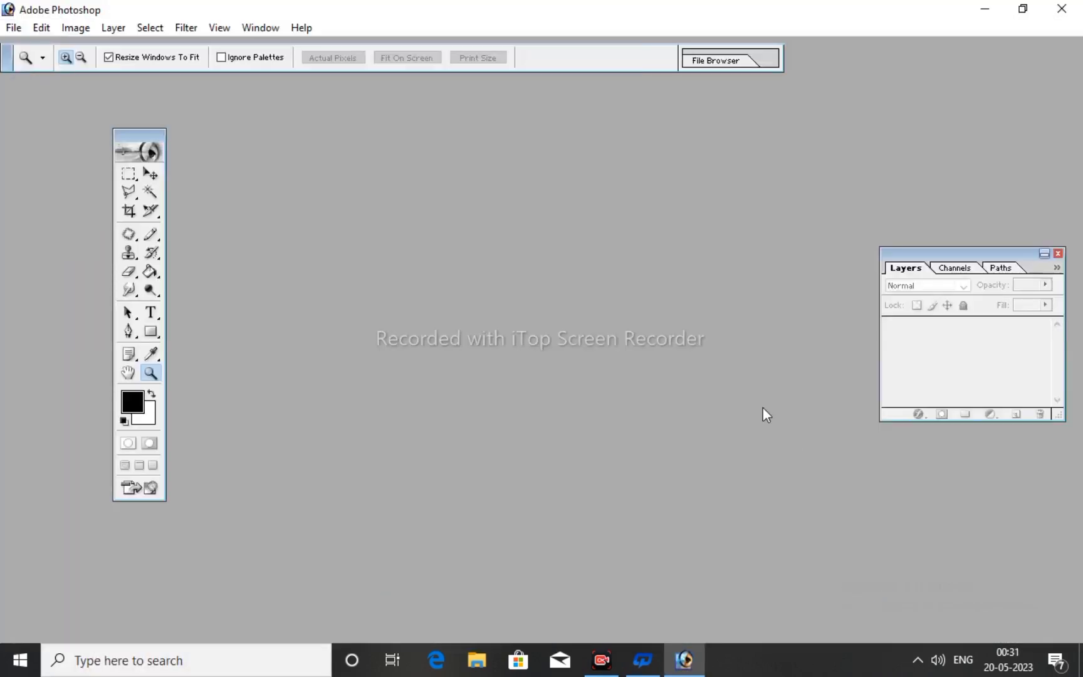
# Step: Open the portrait of the smiling man in the white hoodie from the photos1 folder and maximize its window
pyautogui.doubleClick(425, 288)
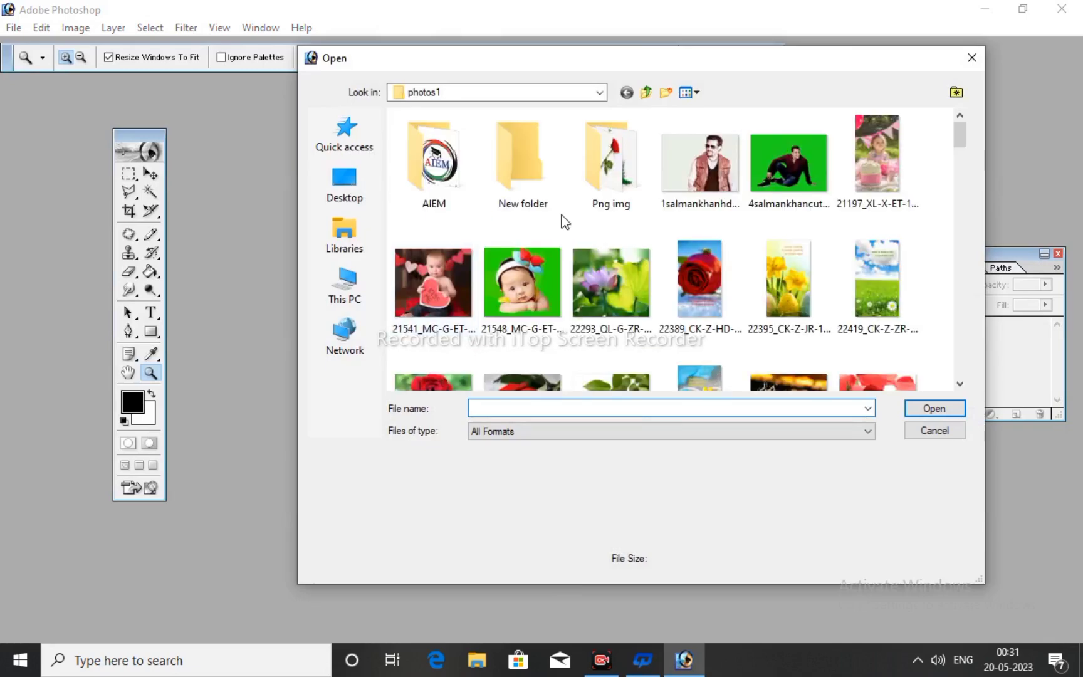
pyautogui.moveTo(965, 142); pyautogui.dragTo(968, 246)
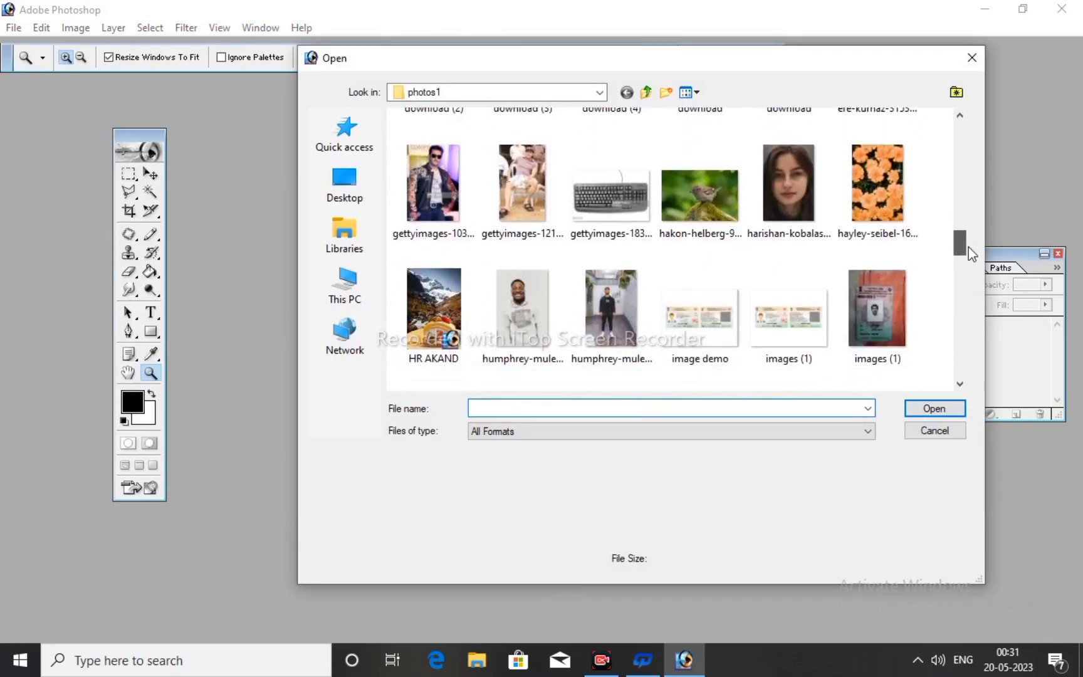
pyautogui.click(516, 332)
pyautogui.doubleClick(516, 333)
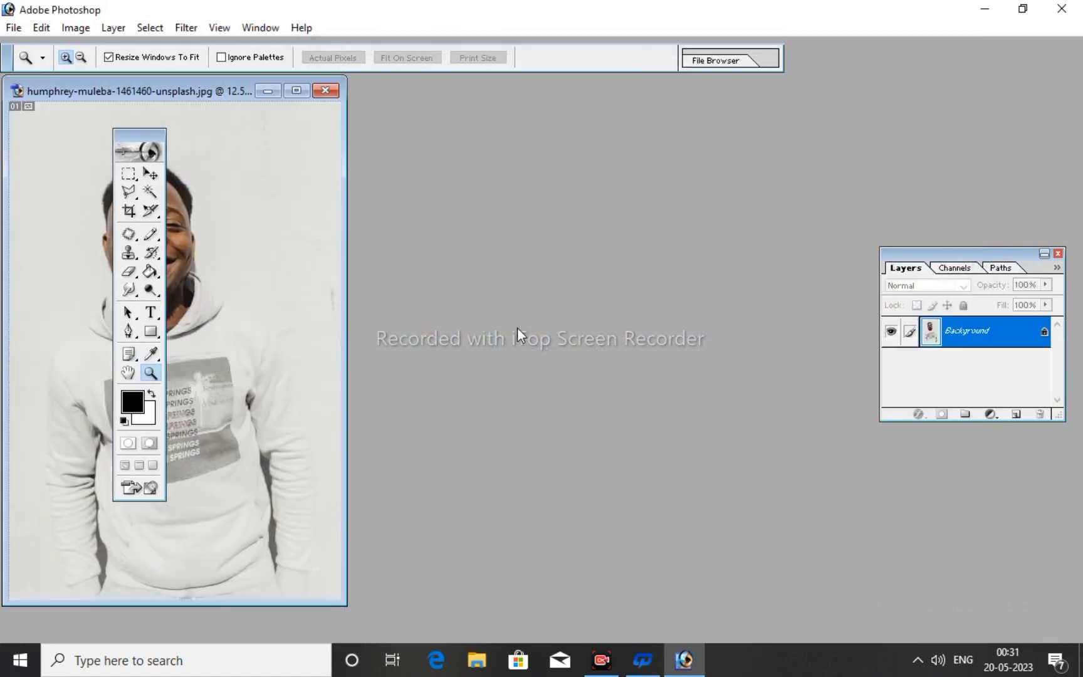
pyautogui.click(297, 91)
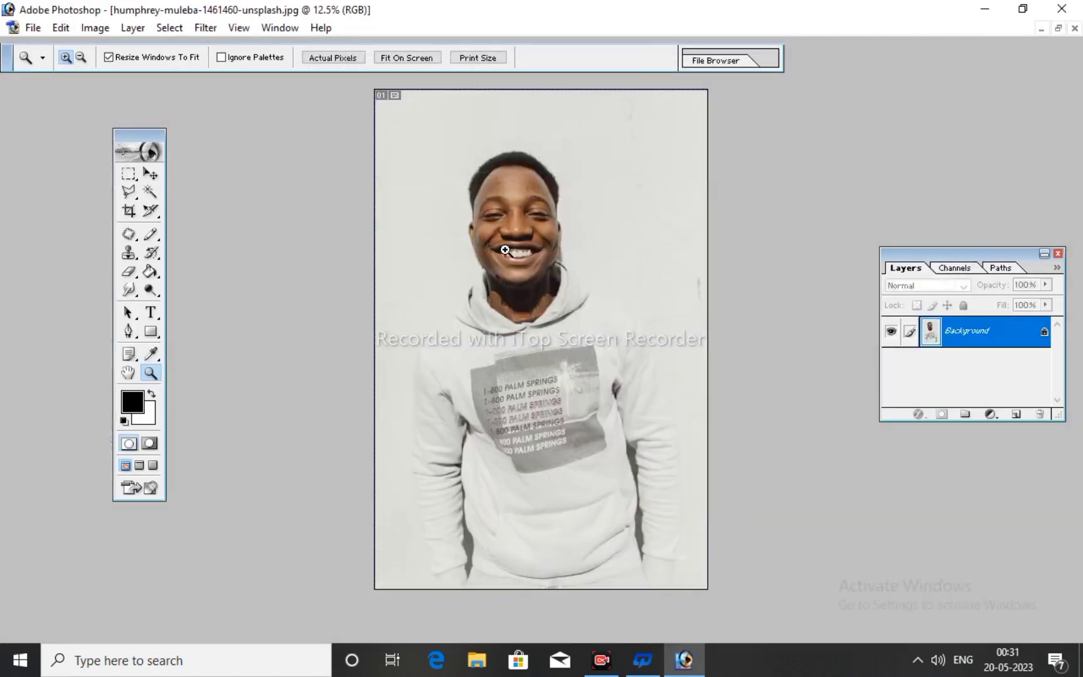
# Step: Brighten the photo with an RGB Curves adjustment, raising the midtone point to input 115 and output 144
pyautogui.press('i')
pyautogui.hotkey('ctrl', 'm')
pyautogui.moveTo(843, 263); pyautogui.dragTo(840, 259)
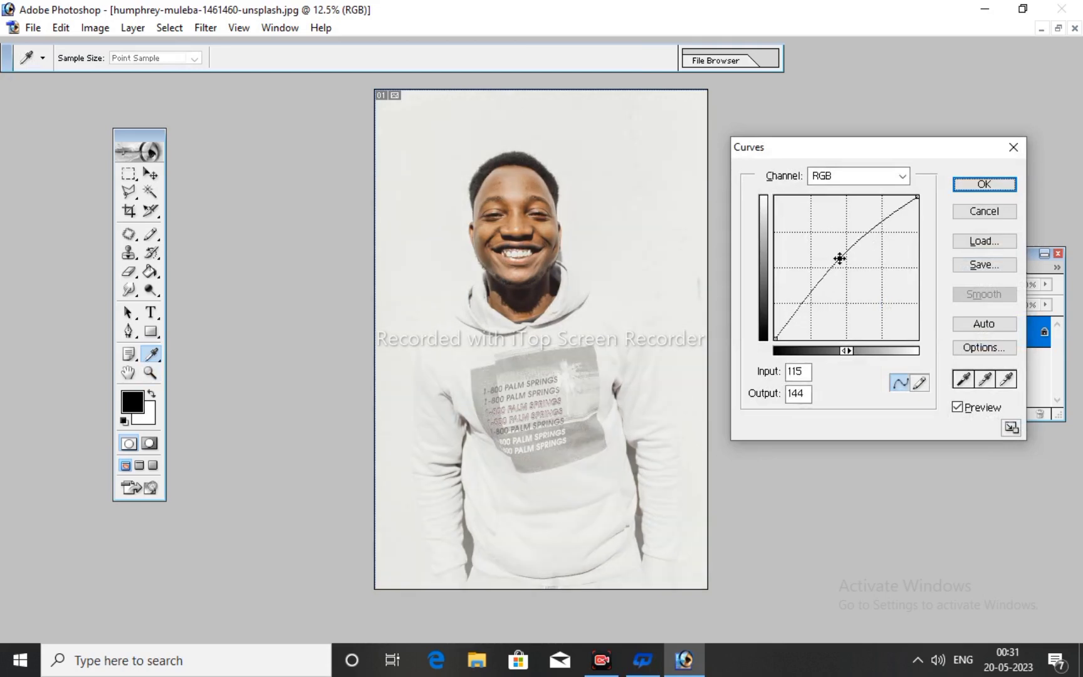
pyautogui.click(983, 184)
pyautogui.press('z')
# Step: Duplicate the Background layer, keeping the default name Background copy
pyautogui.rightClick(932, 332)
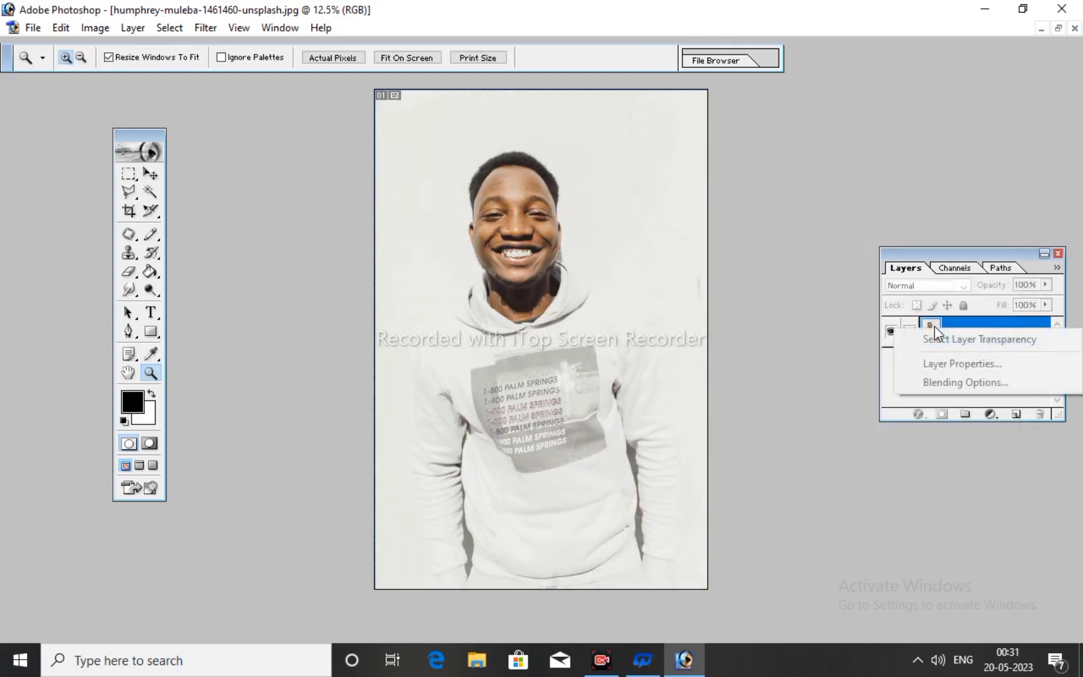
pyautogui.click(561, 272)
pyautogui.rightClick(1016, 337)
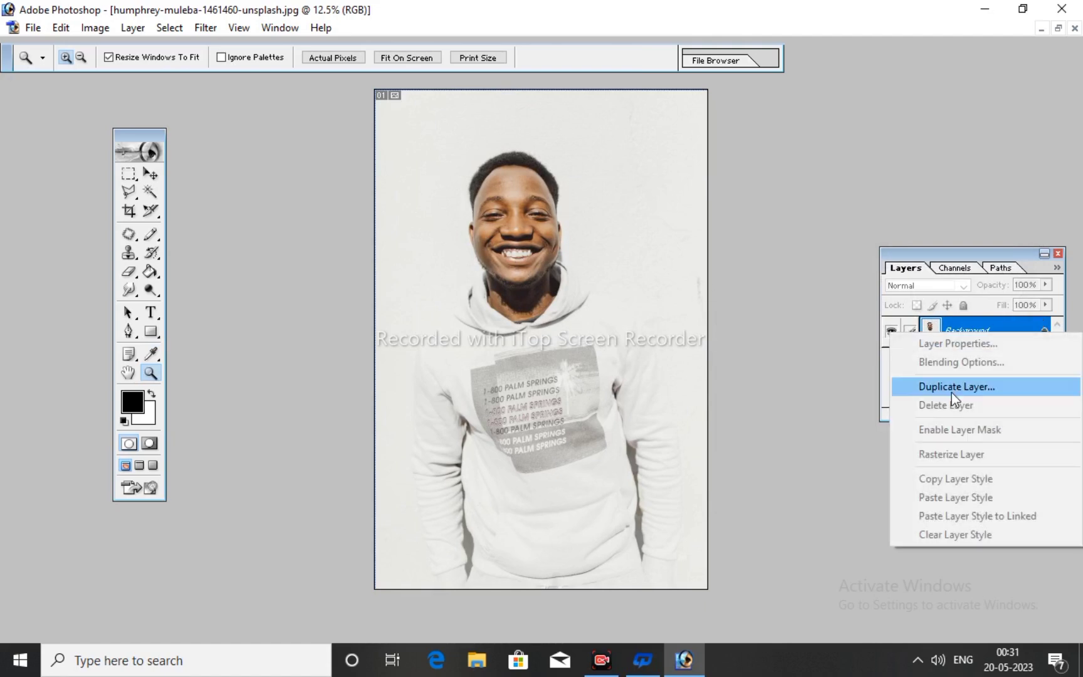
pyautogui.click(950, 384)
pyautogui.click(567, 273)
# Step: Open the Liquify filter on the copied layer and warp the open mouth into a nearly closed smile, using brush size 42
pyautogui.click(512, 248)
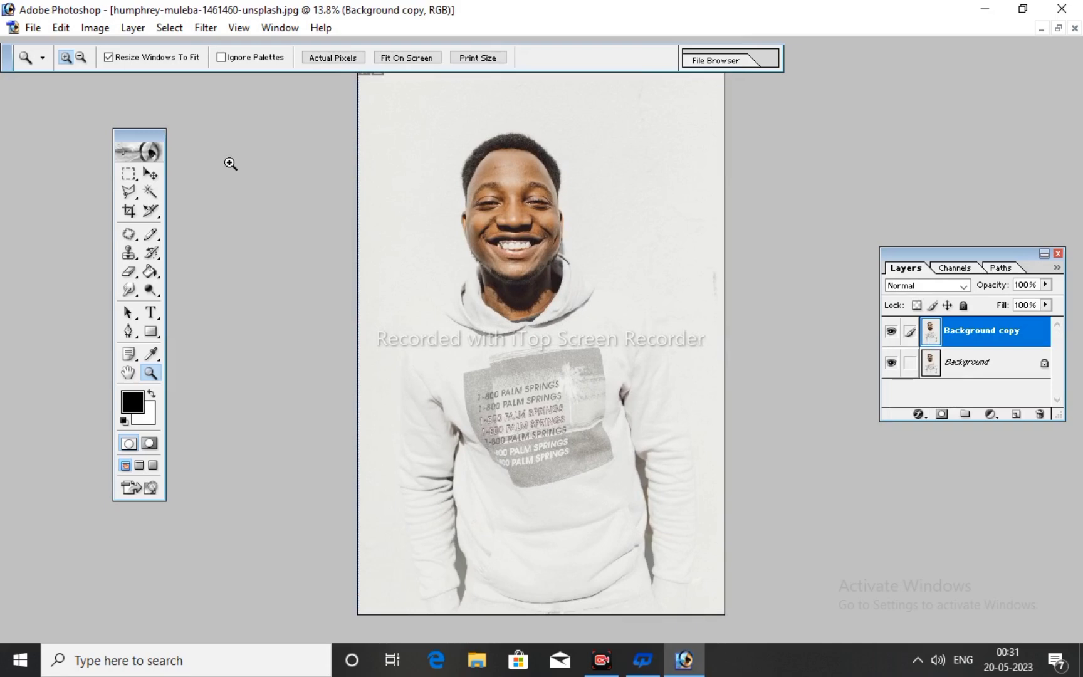
pyautogui.click(216, 27)
pyautogui.click(229, 94)
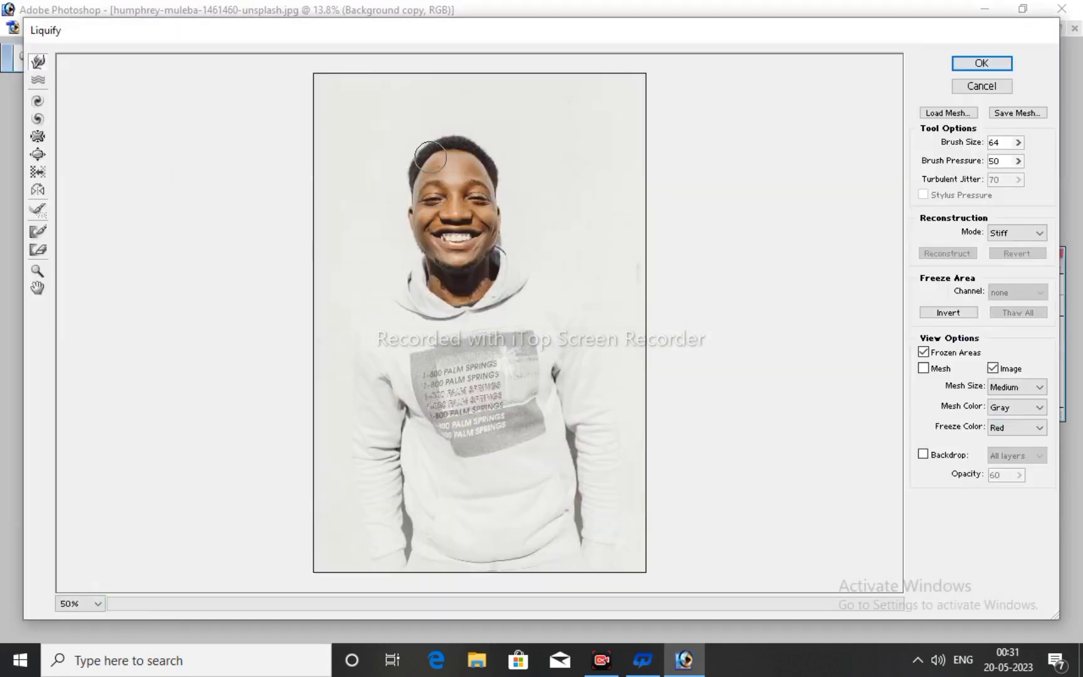
pyautogui.press('z')
pyautogui.click(433, 225)
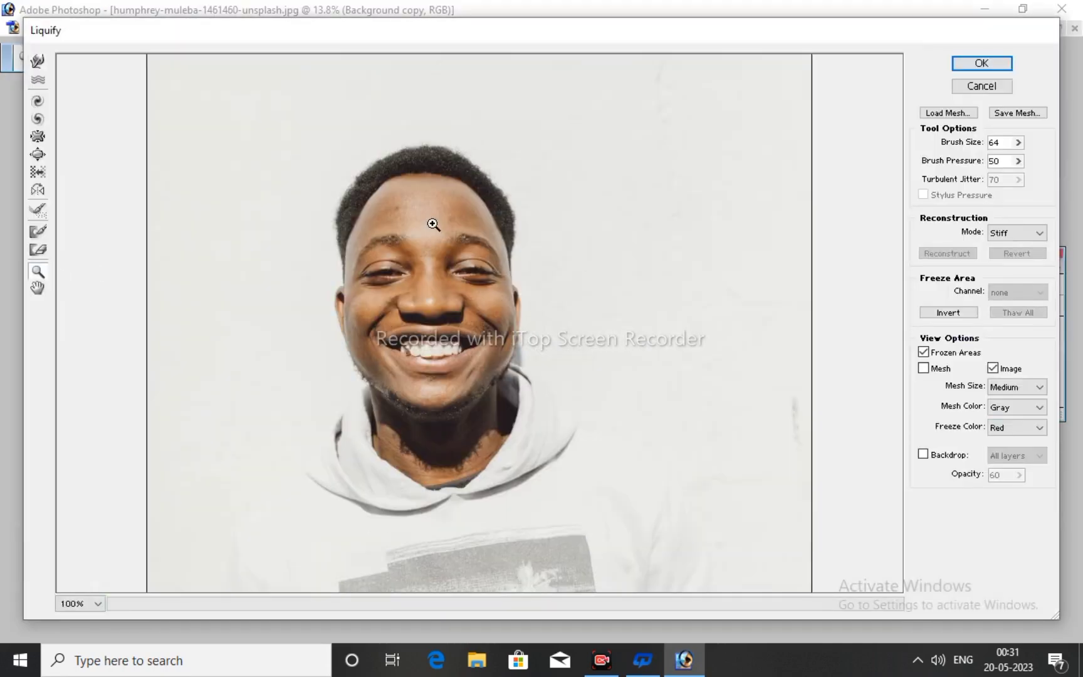
pyautogui.click(425, 313)
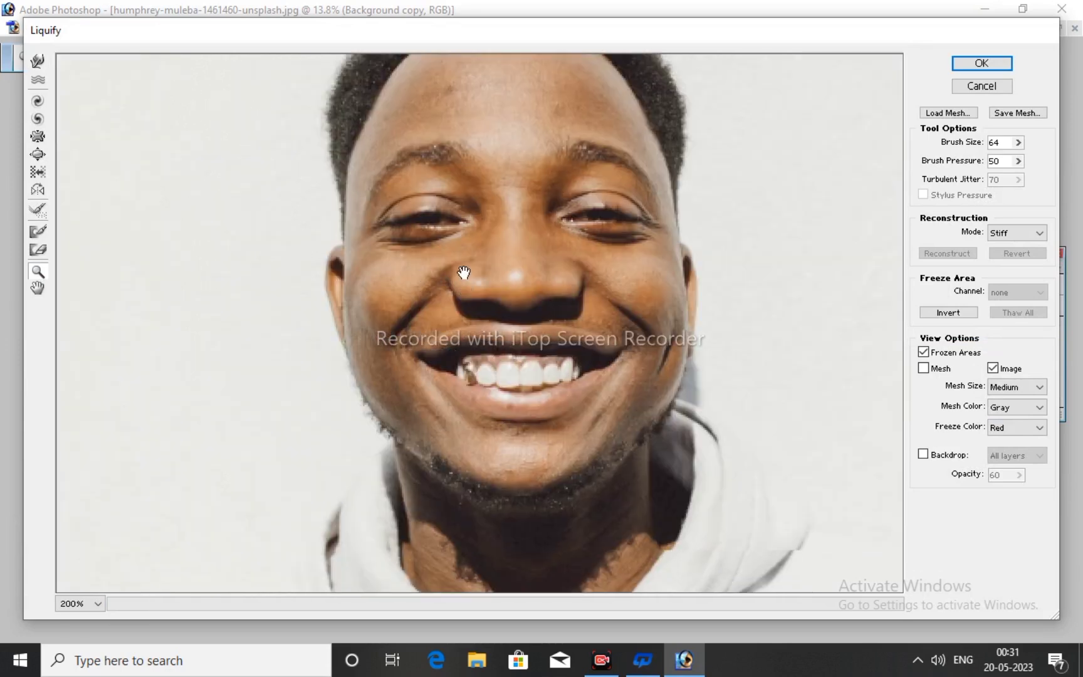
pyautogui.click(37, 61)
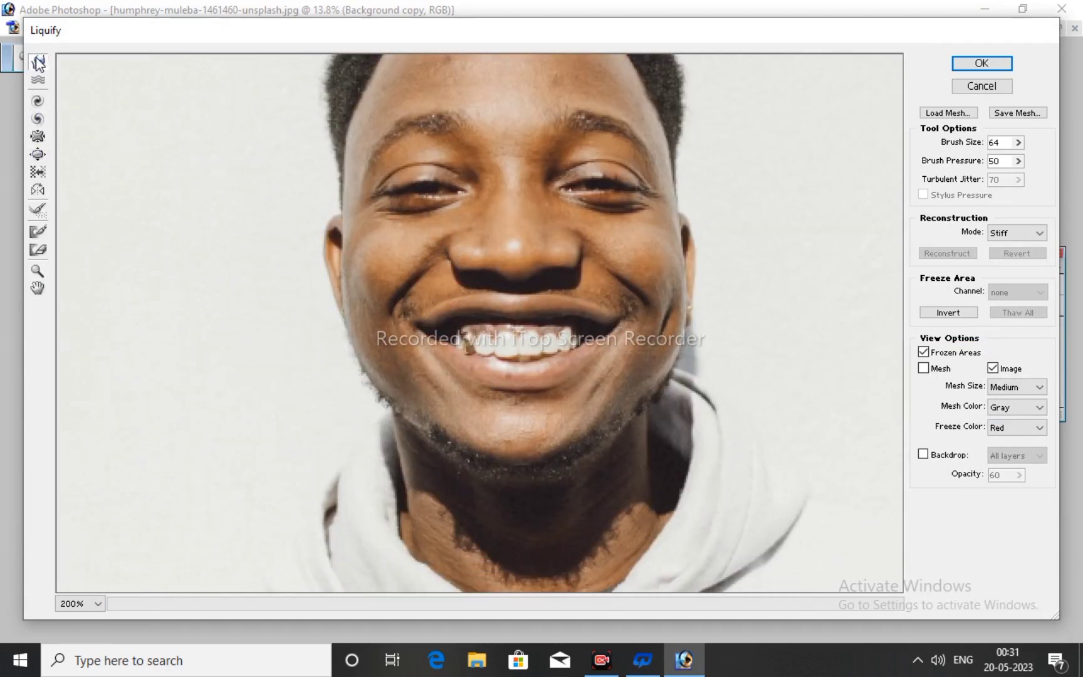
pyautogui.click(1017, 142)
pyautogui.moveTo(974, 166); pyautogui.dragTo(971, 167)
pyautogui.moveTo(469, 316)
pyautogui.mouseDown()
pyautogui.moveTo(562, 310)
pyautogui.moveTo(567, 328)
pyautogui.moveTo(457, 329)
pyautogui.moveTo(539, 369)
pyautogui.moveTo(576, 341)
pyautogui.moveTo(482, 363)
pyautogui.moveTo(524, 359)
pyautogui.moveTo(538, 342)
pyautogui.moveTo(507, 339)
pyautogui.moveTo(552, 294)
pyautogui.moveTo(600, 354)
pyautogui.moveTo(438, 357)
pyautogui.moveTo(435, 347)
pyautogui.moveTo(611, 346)
pyautogui.moveTo(505, 307)
pyautogui.moveTo(457, 314)
pyautogui.moveTo(522, 311)
pyautogui.mouseUp()
pyautogui.scroll(2, 521, 311)
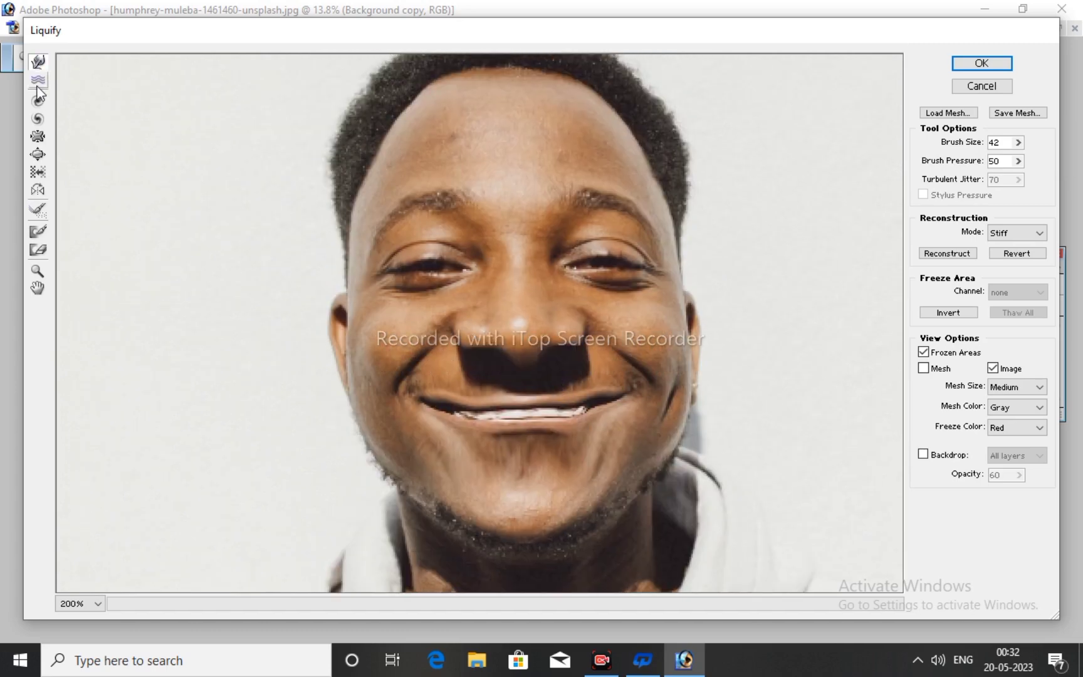
# Step: Enlarge both eyes with Liquify's Bloat tool, adjusting the brush size, and apply the filter
pyautogui.click(38, 156)
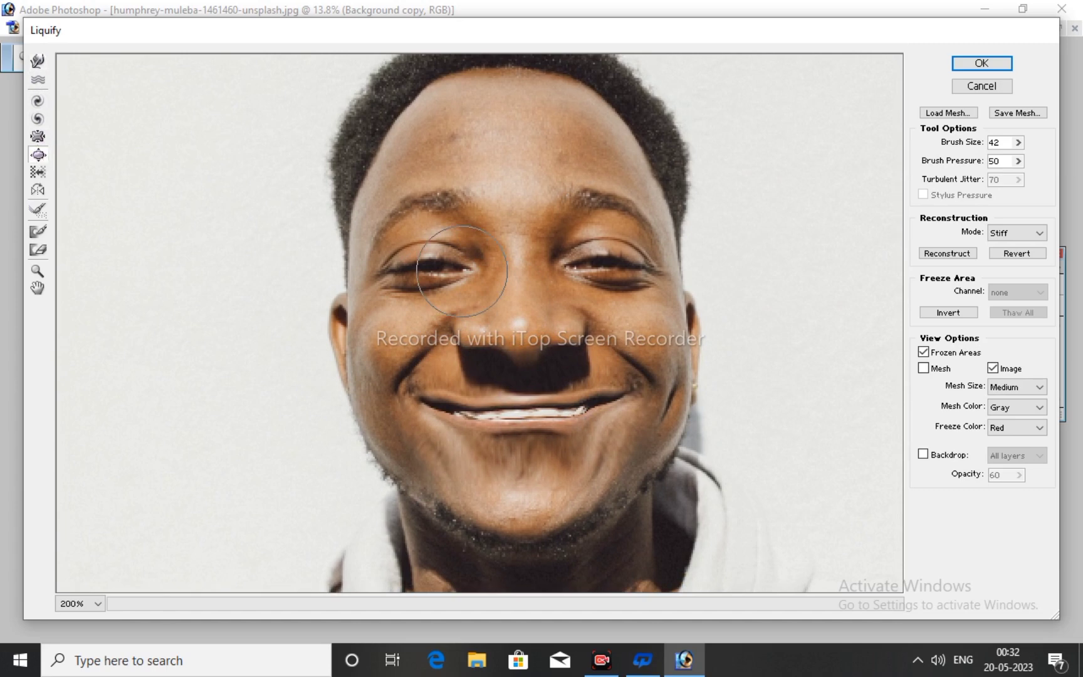
pyautogui.click(1017, 142)
pyautogui.moveTo(982, 161); pyautogui.dragTo(974, 162)
pyautogui.moveTo(431, 267); pyautogui.dragTo(431, 267)
pyautogui.moveTo(609, 262); pyautogui.dragTo(609, 262)
pyautogui.click(980, 64)
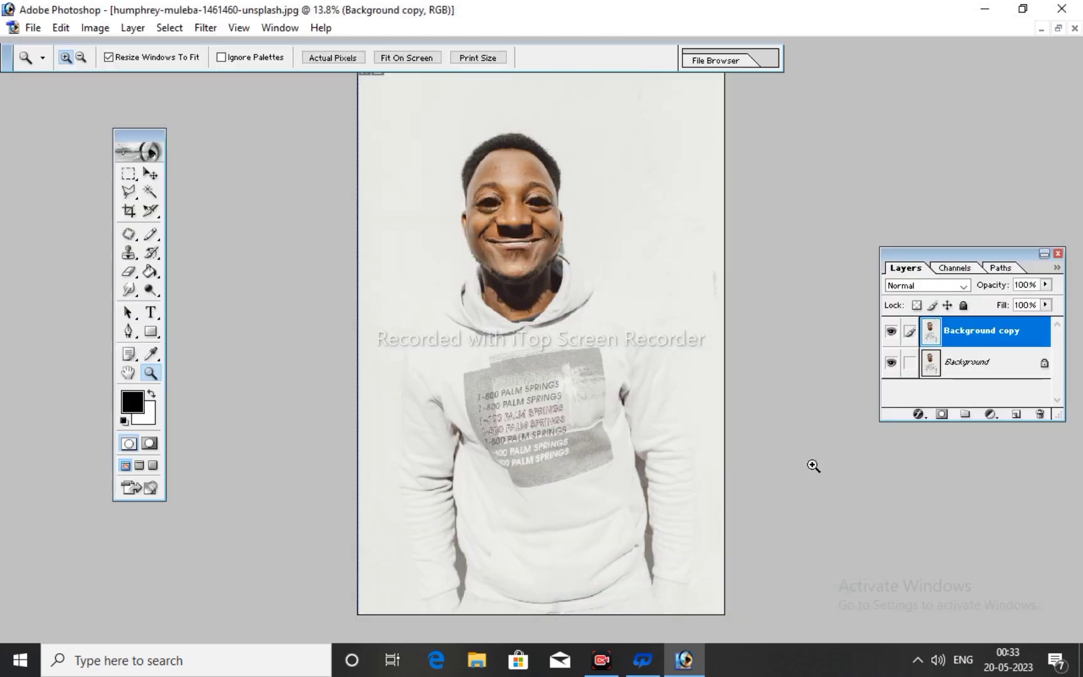
# Step: Compare the distorted face with the original by toggling the visibility of the Background copy layer
pyautogui.click(893, 333)
pyautogui.click(892, 334)
pyautogui.click(892, 333)
pyautogui.click(892, 333)
# Step: Switch to ImageReady with the edited photo and display the Animation palette
pyautogui.click(131, 489)
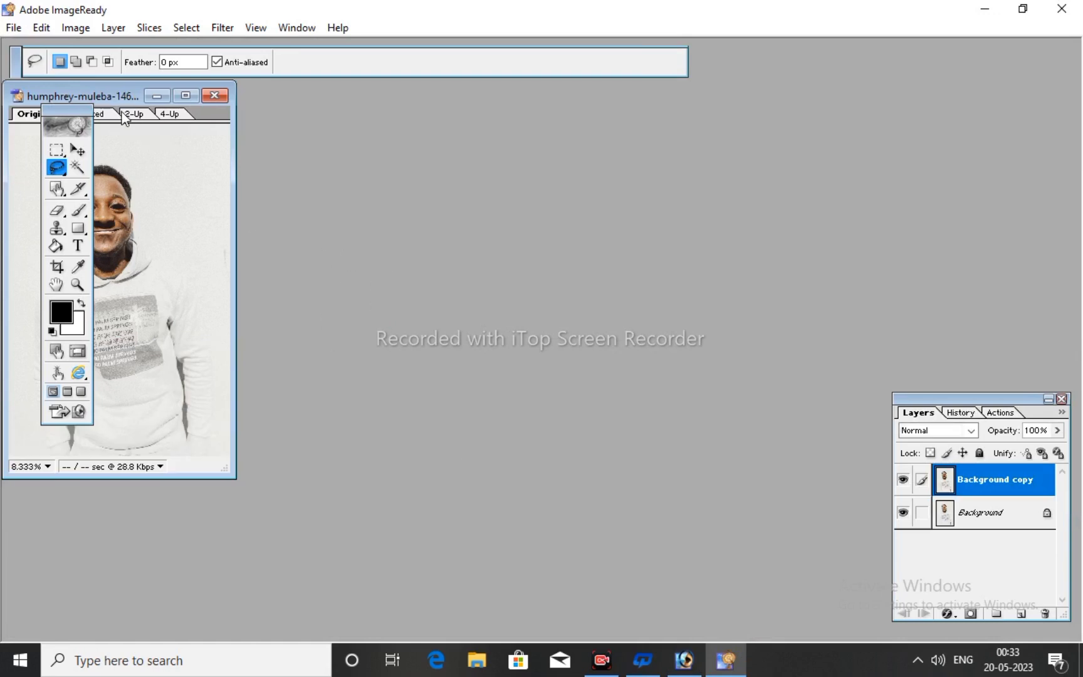
pyautogui.moveTo(110, 93); pyautogui.dragTo(381, 125)
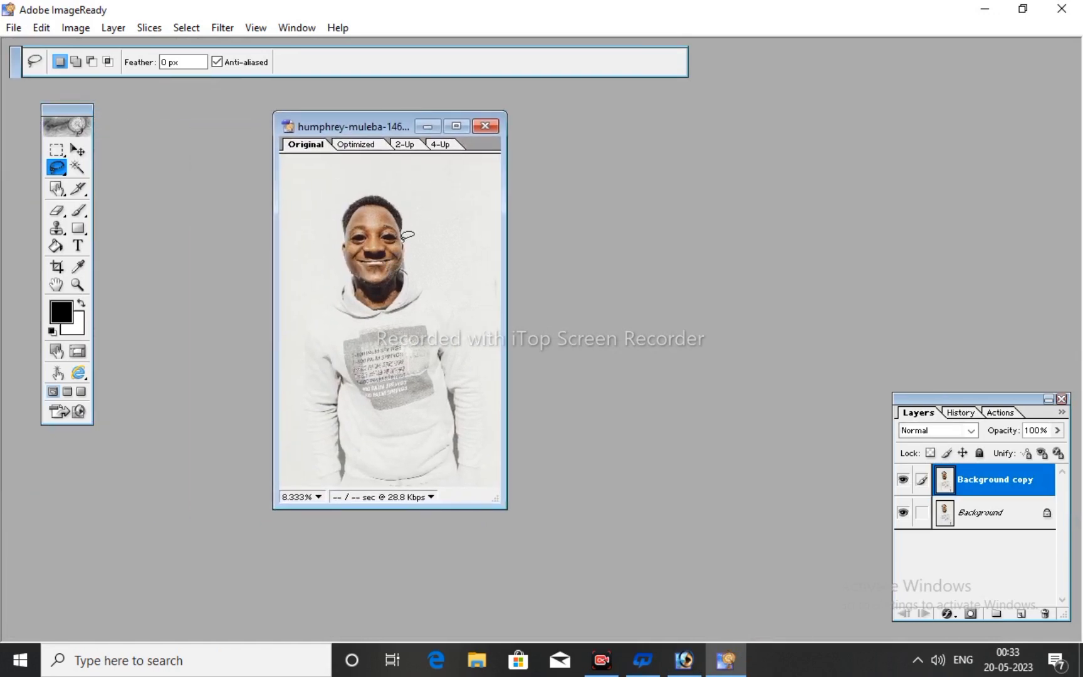
pyautogui.click(294, 28)
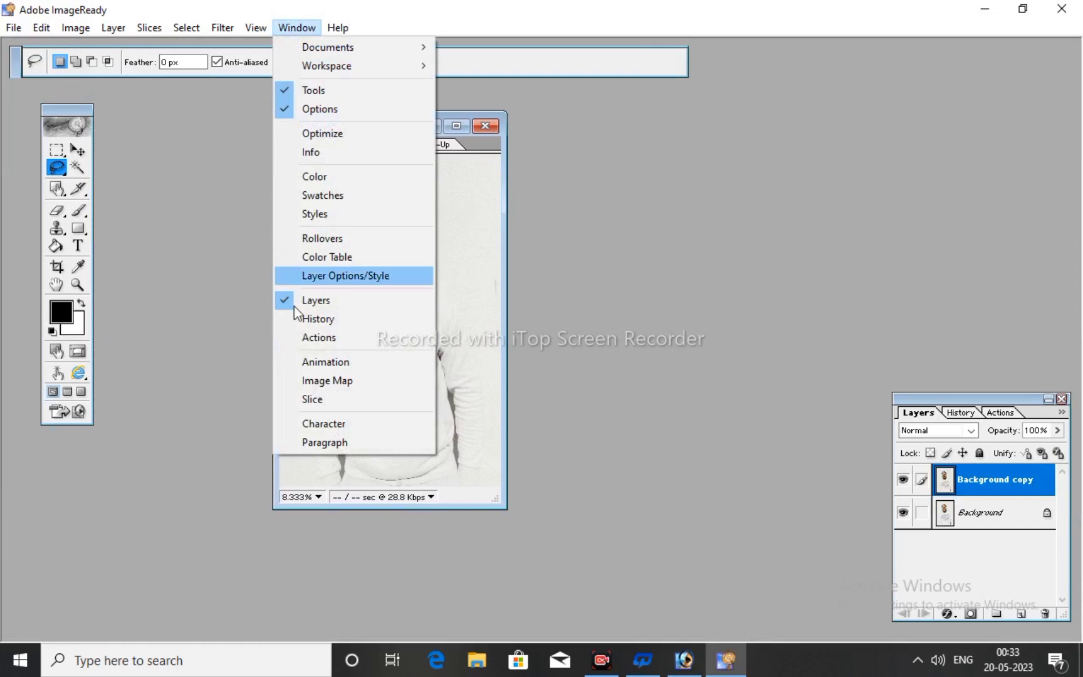
pyautogui.click(322, 362)
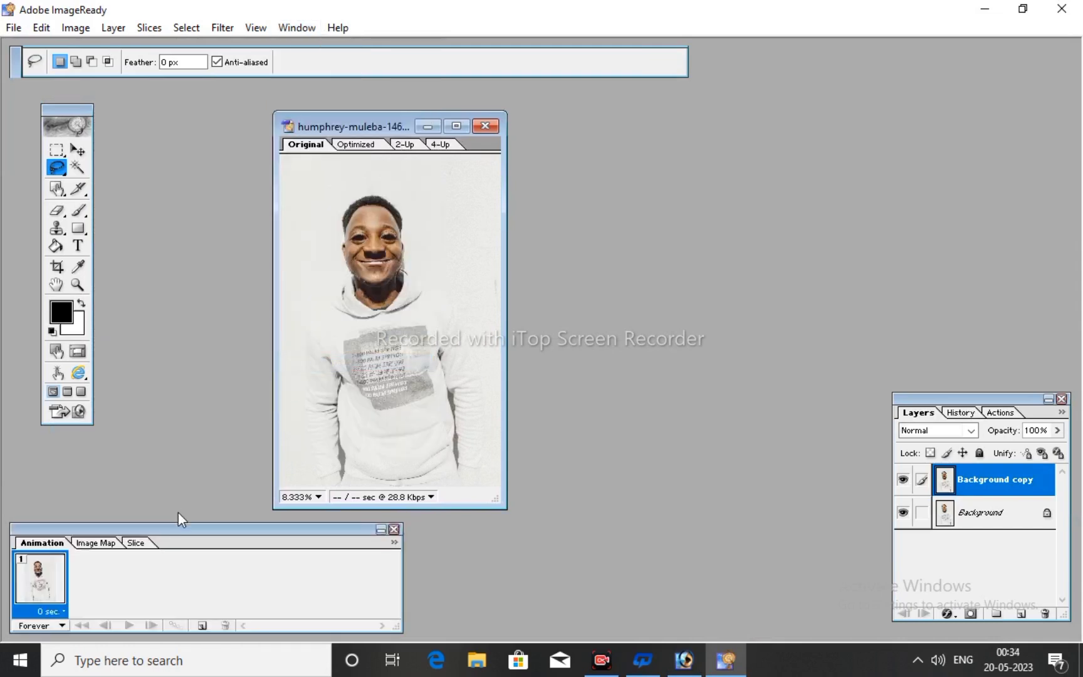
# Step: Hide the Background copy layer in frame 1, and add a second animation frame that shows this layer
pyautogui.click(457, 126)
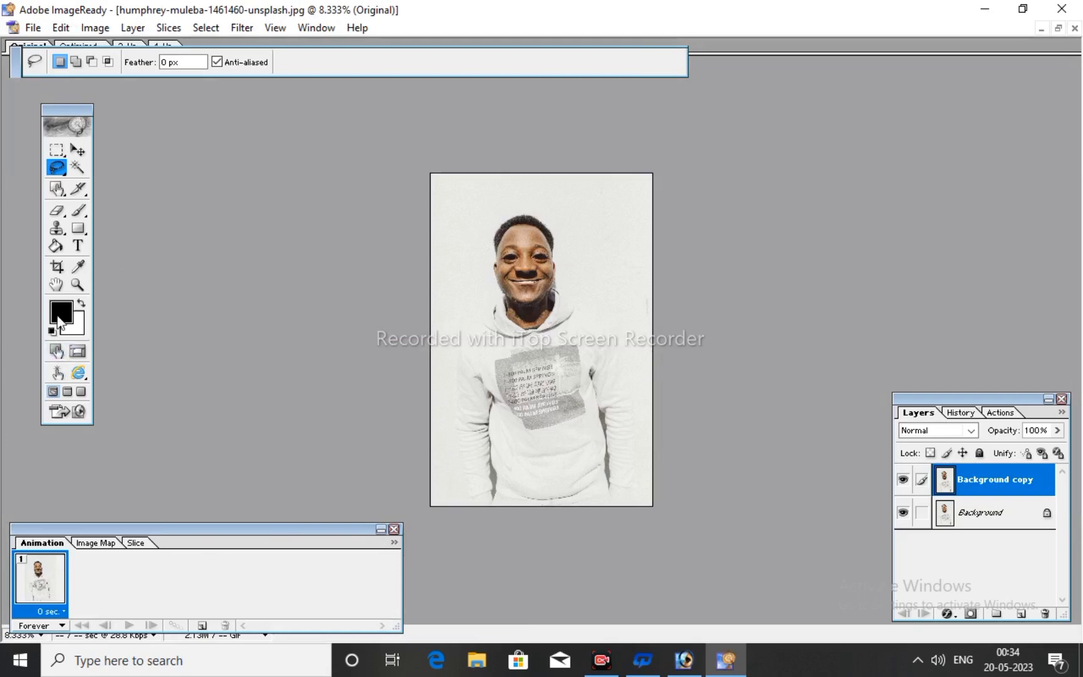
pyautogui.click(77, 283)
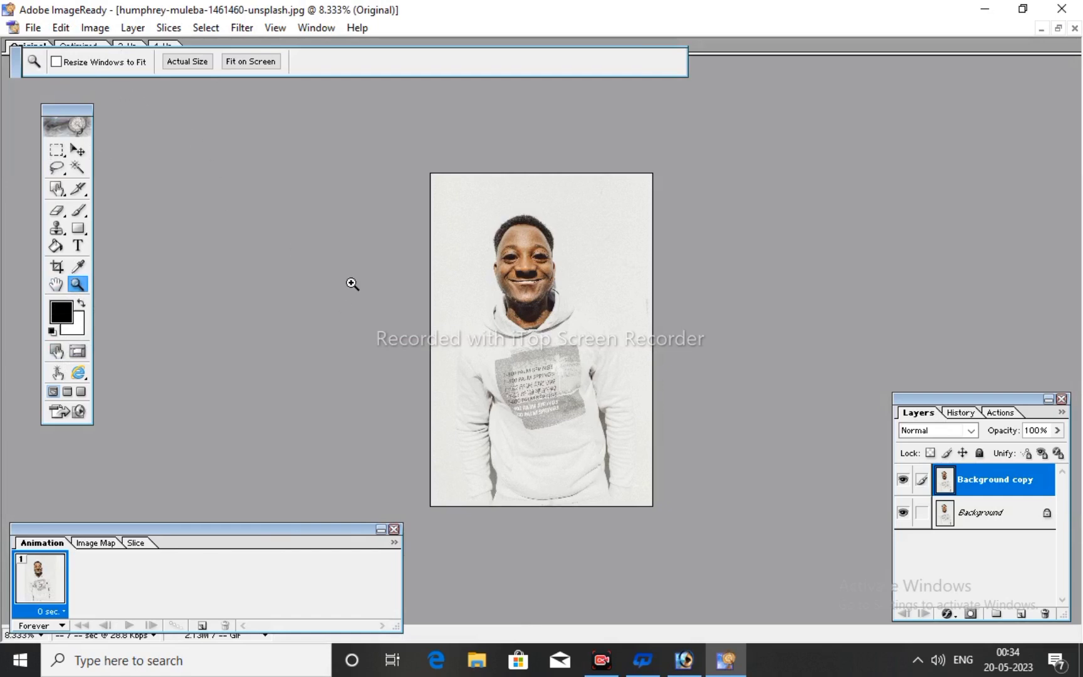
pyautogui.click(505, 306)
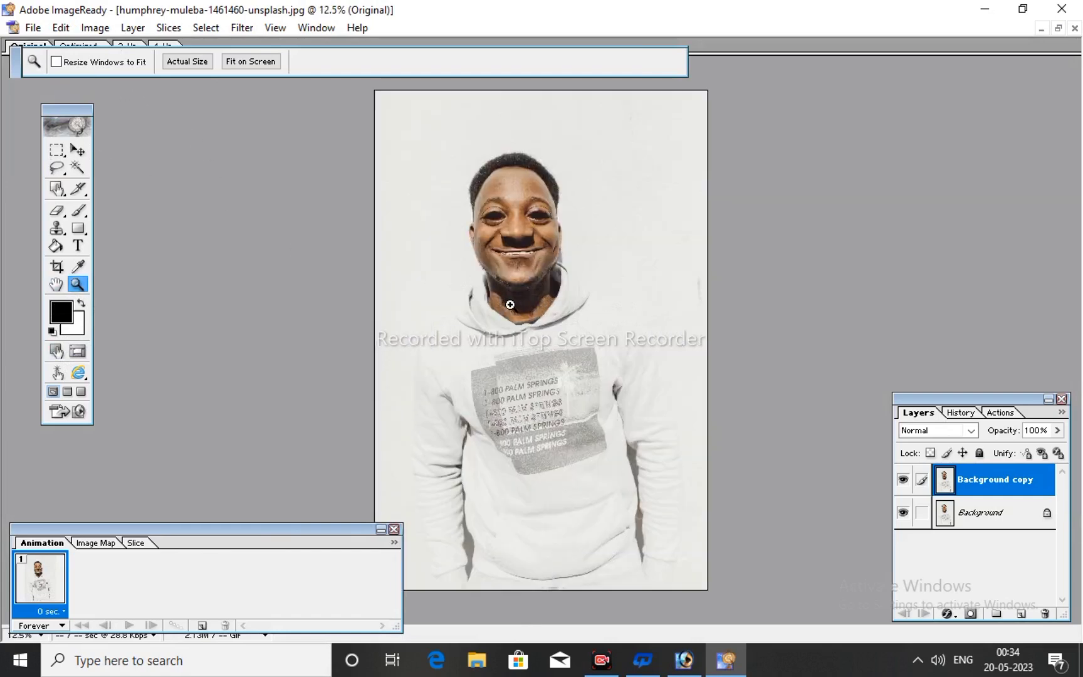
pyautogui.click(510, 304)
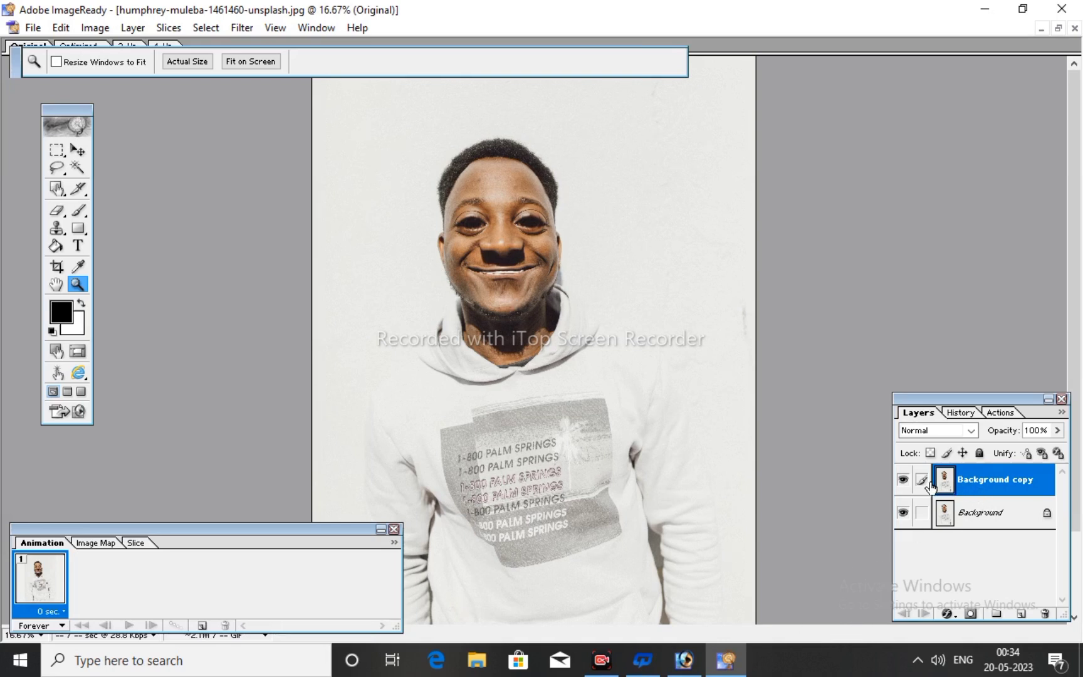
pyautogui.click(902, 481)
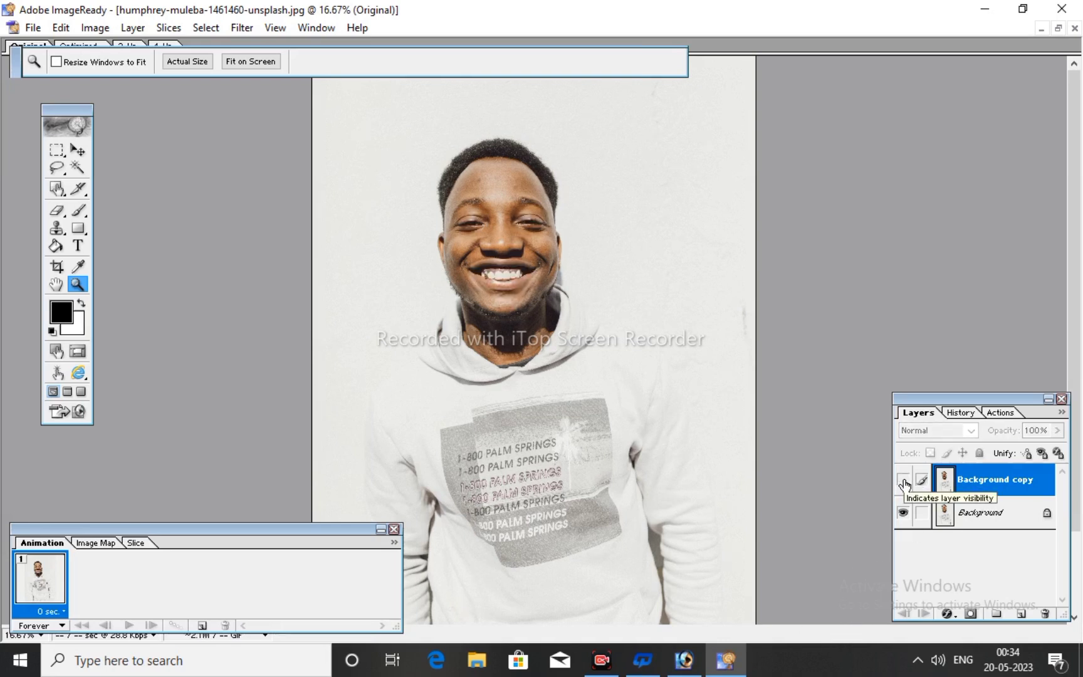
pyautogui.click(202, 625)
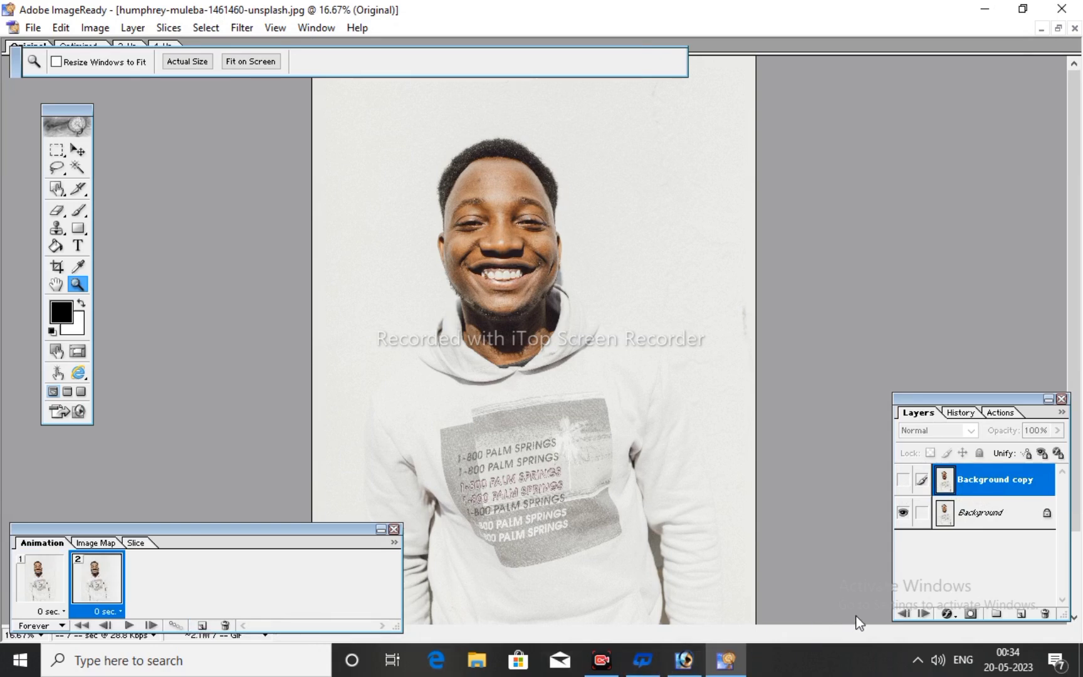
pyautogui.click(902, 479)
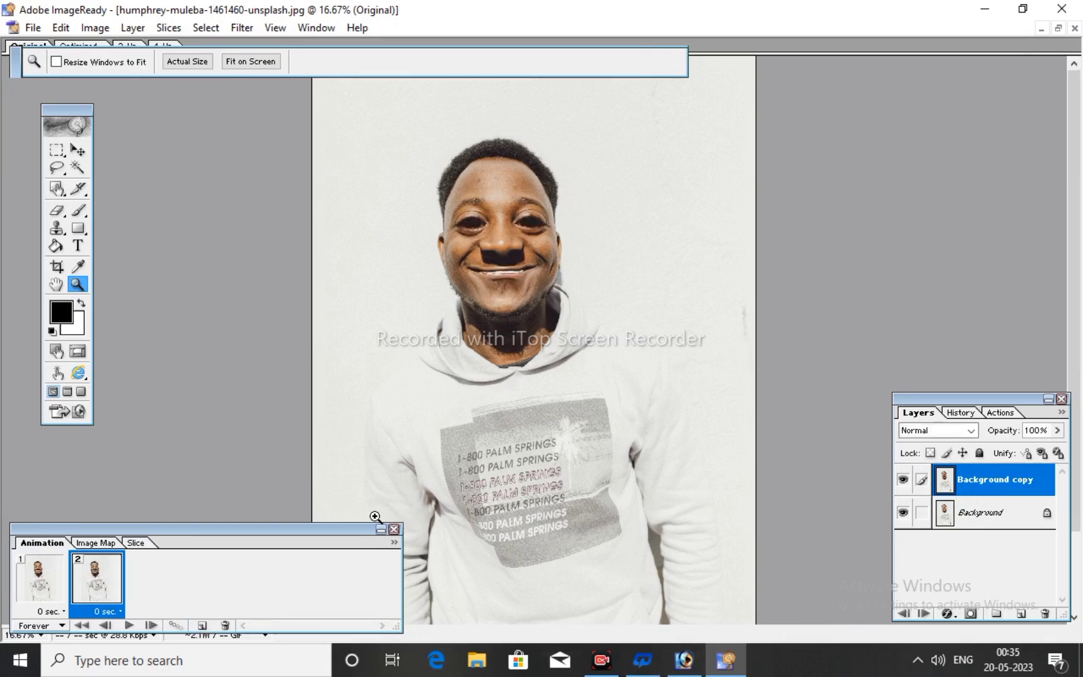
# Step: Set the frame delay to 1.0 second for frame 1 and 0.5 seconds for frame 2, and preview the animation
pyautogui.click(129, 625)
pyautogui.click(53, 611)
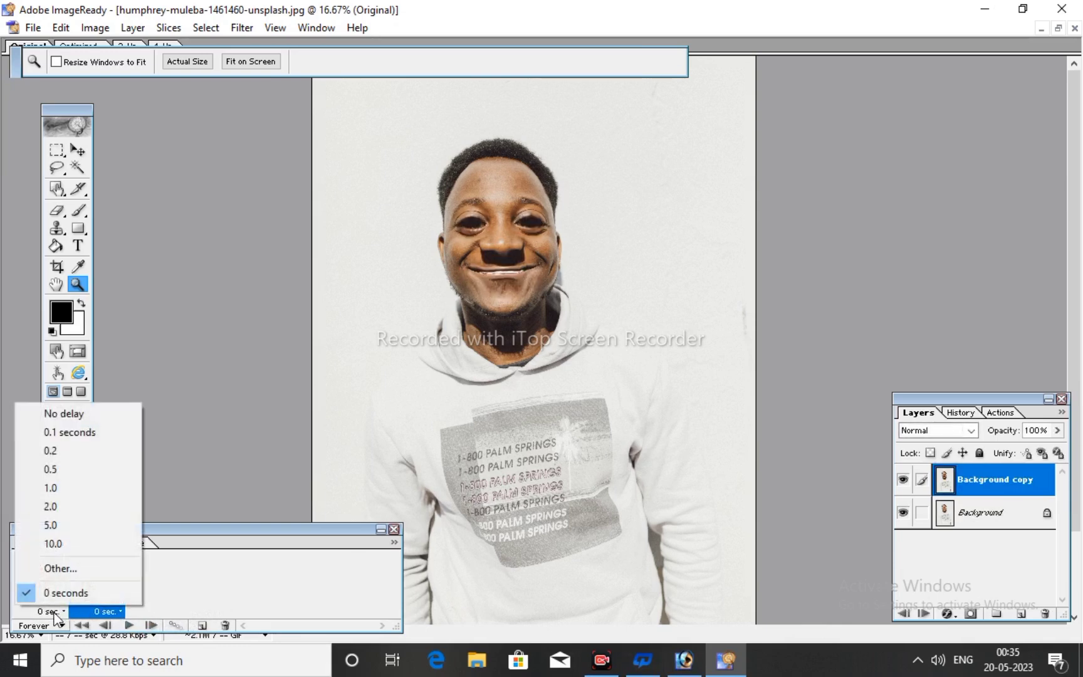
pyautogui.click(67, 488)
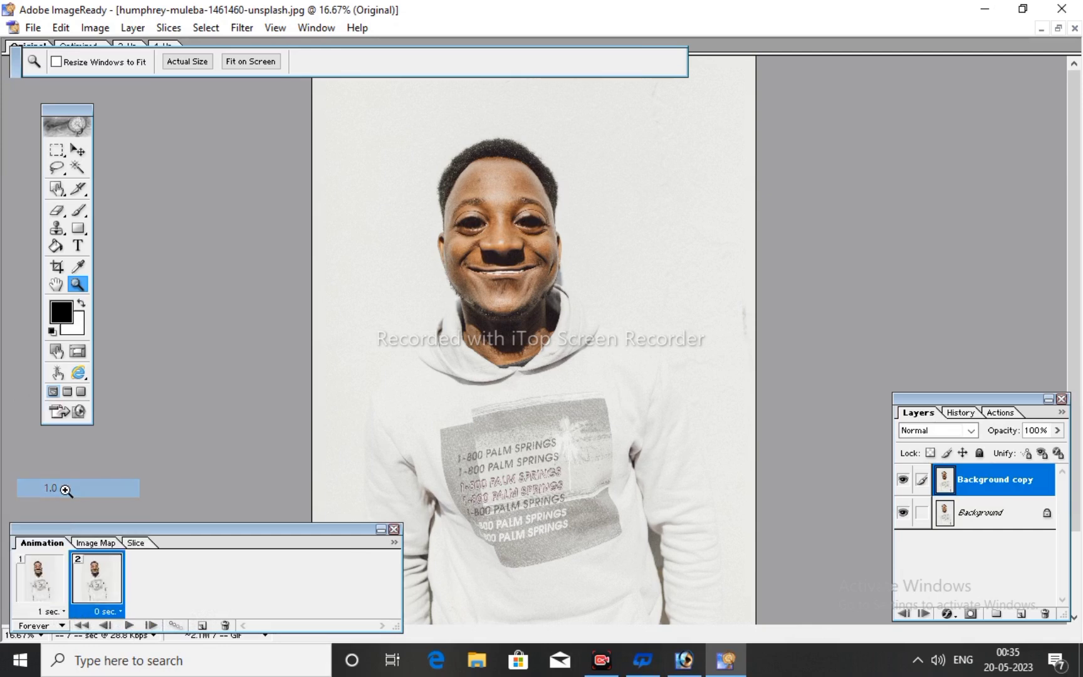
pyautogui.click(122, 613)
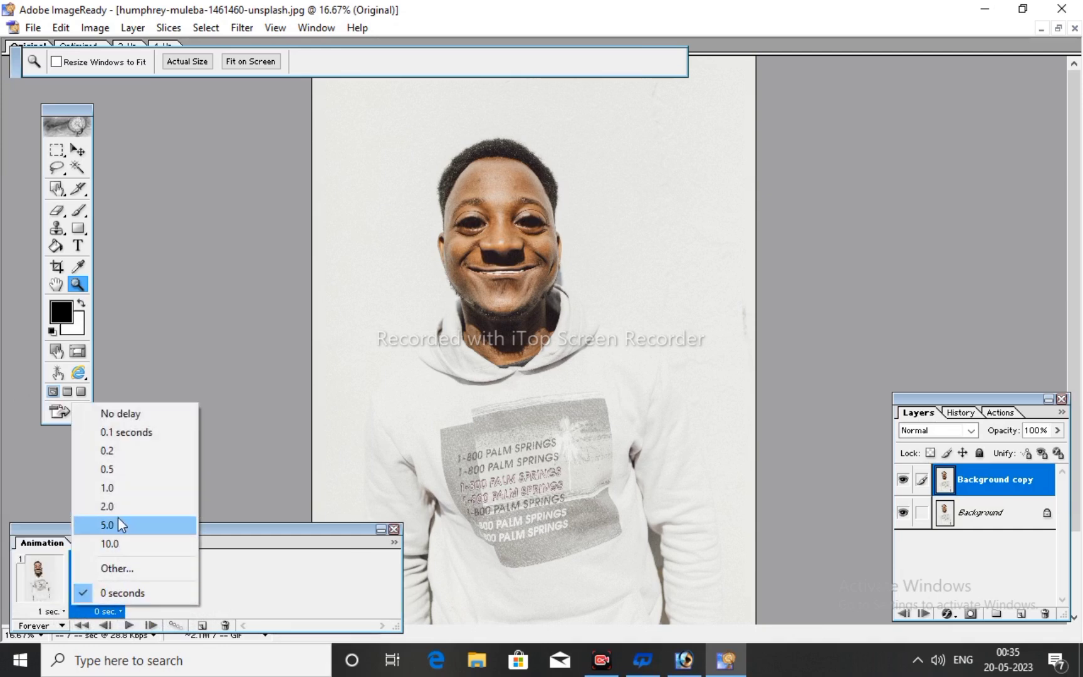
pyautogui.click(117, 470)
pyautogui.click(129, 624)
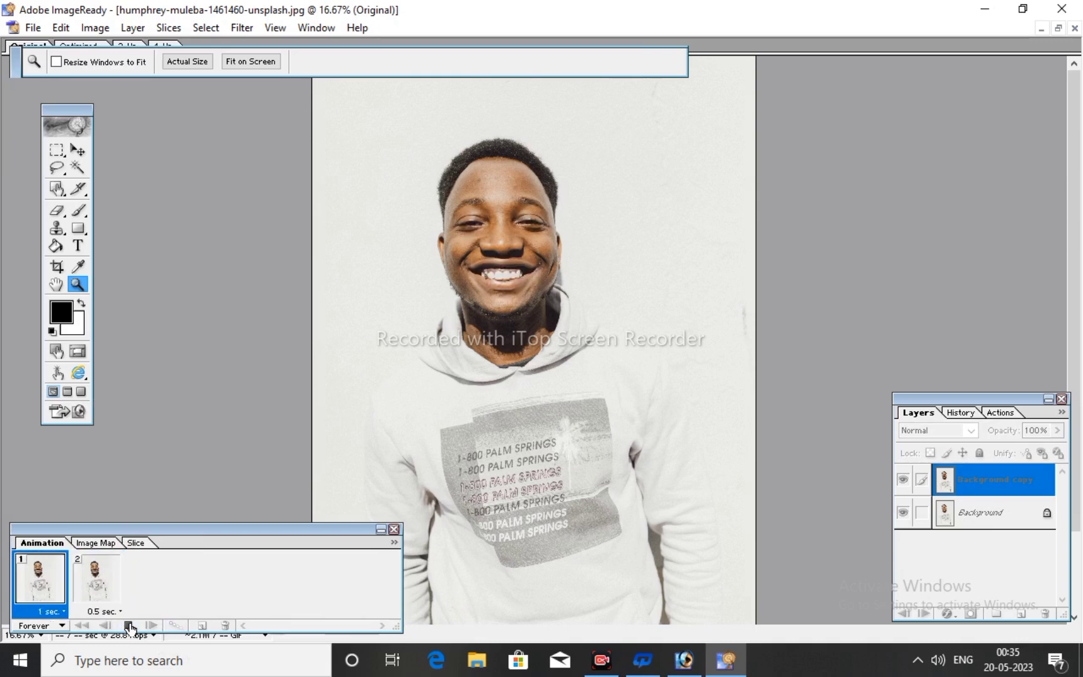
pyautogui.click(128, 625)
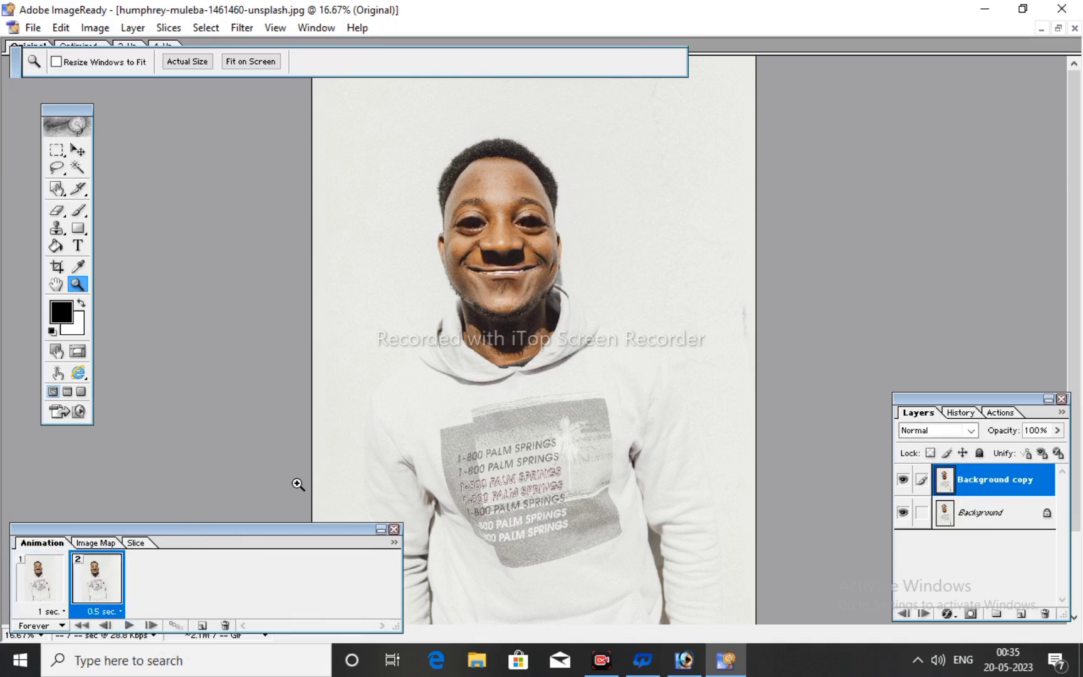
# Step: Save the animation as an optimized, images-only GIF named "gif formate" on the Desktop
pyautogui.click(33, 28)
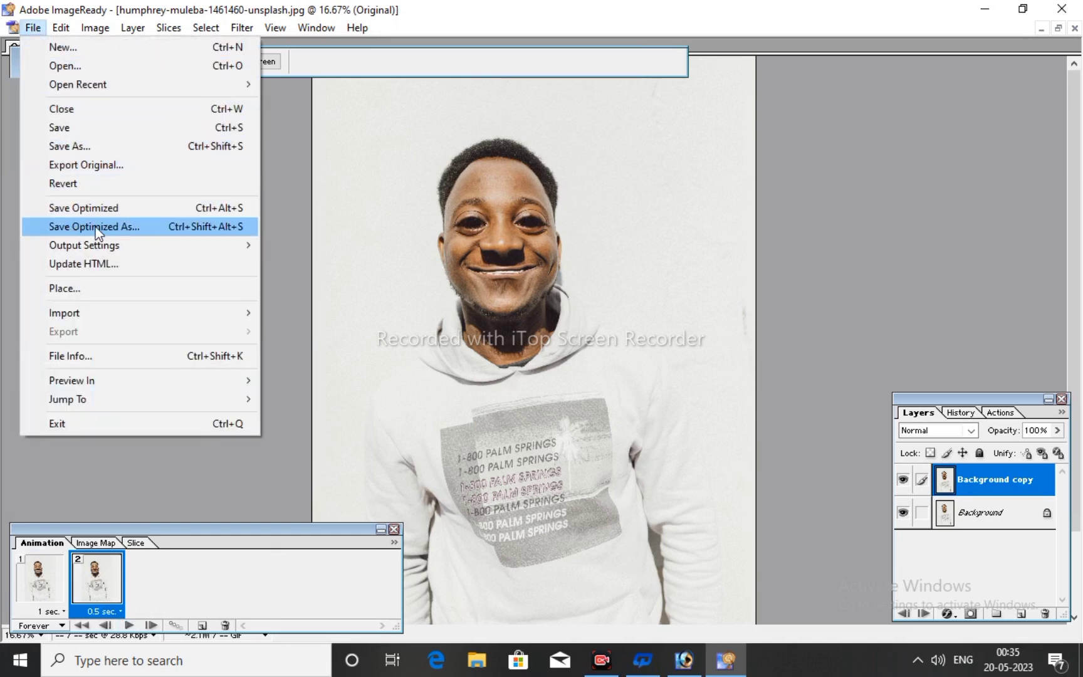
pyautogui.click(128, 228)
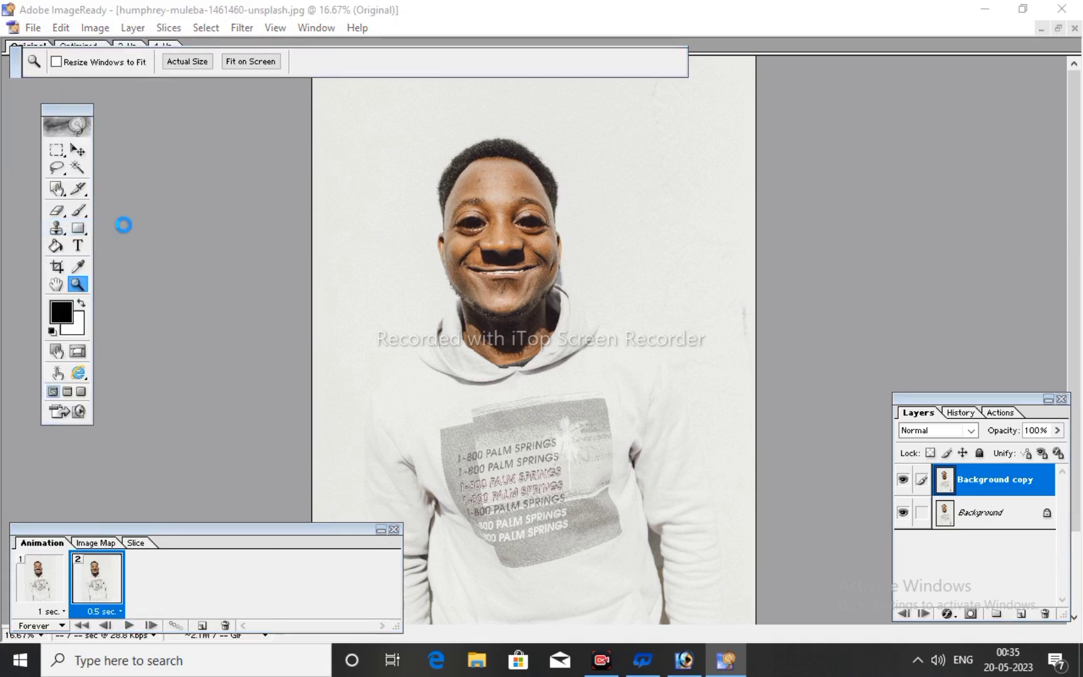
pyautogui.click(344, 247)
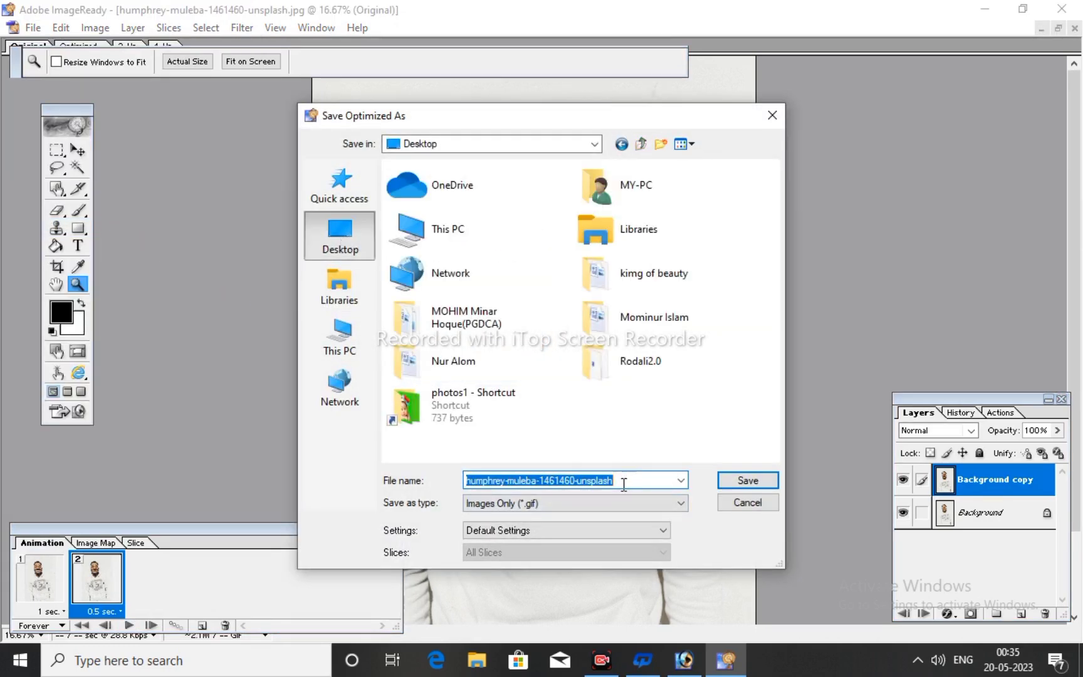
pyautogui.press('BackSpace')
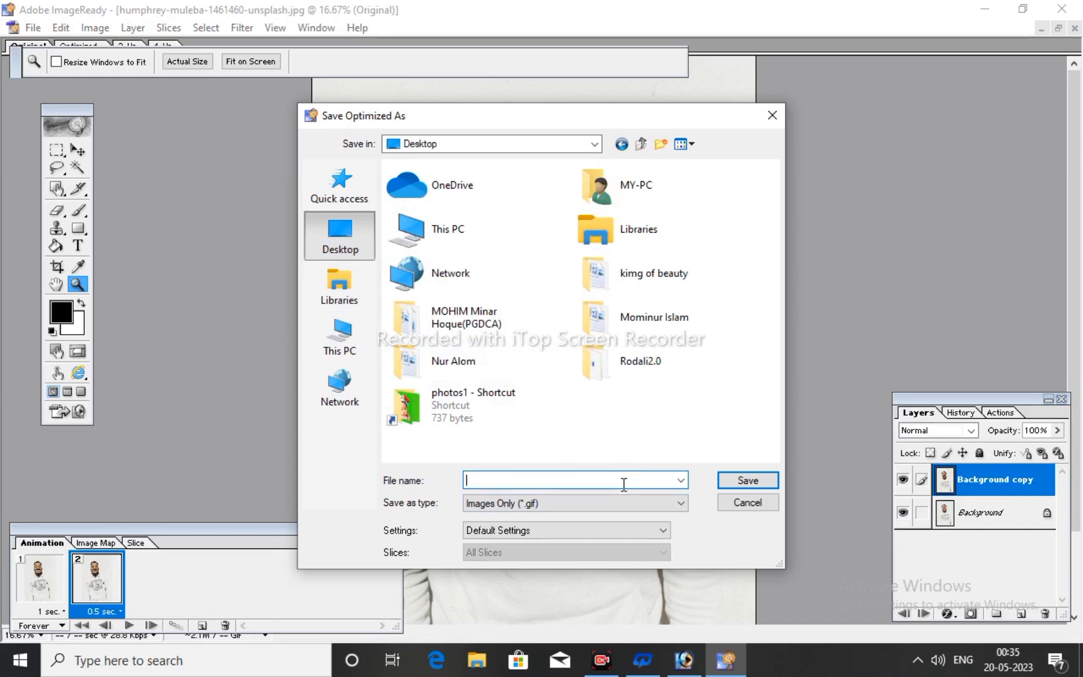
pyautogui.write('gif formate')
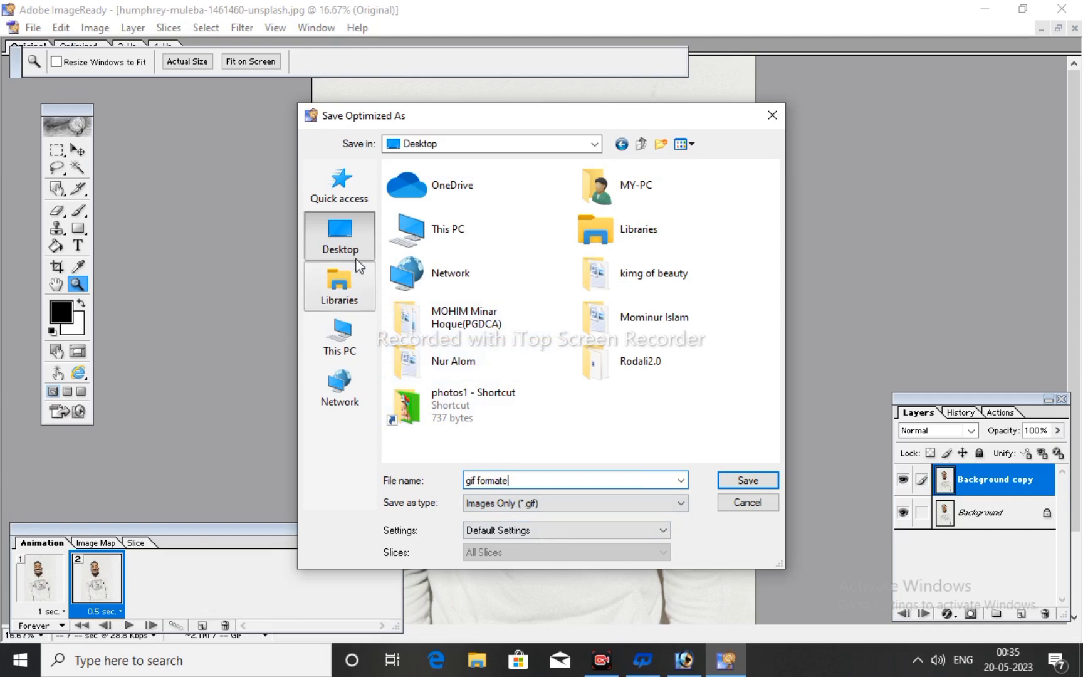
pyautogui.click(745, 480)
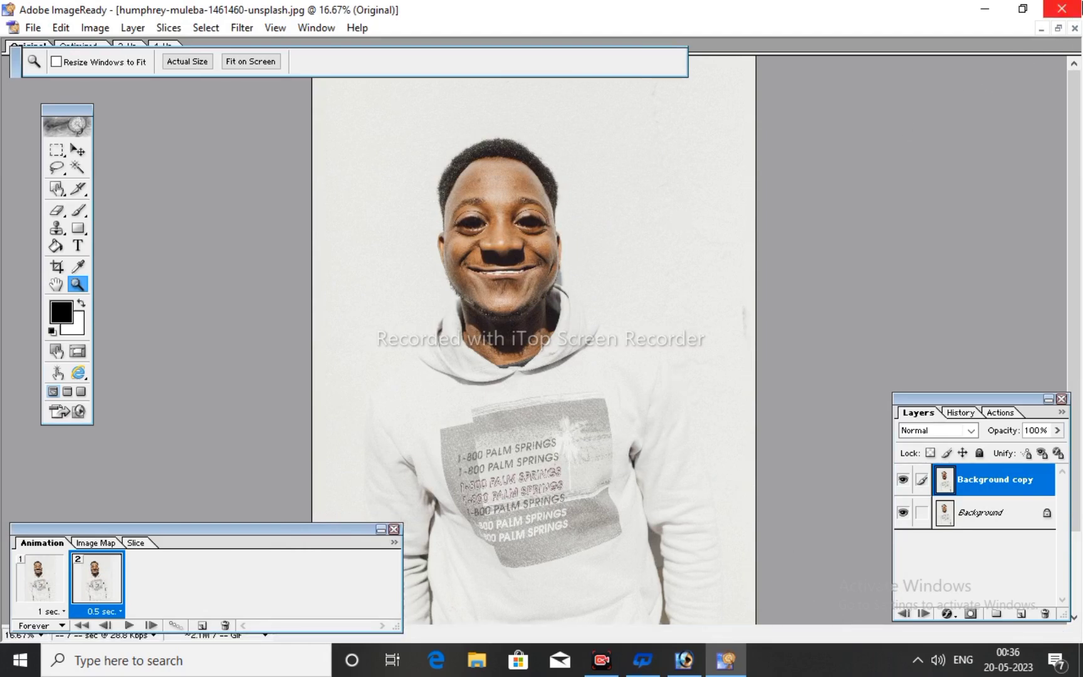
# Step: Close ImageReady and Photoshop without saving changes to the portrait document, and refresh the desktop
pyautogui.click(1062, 9)
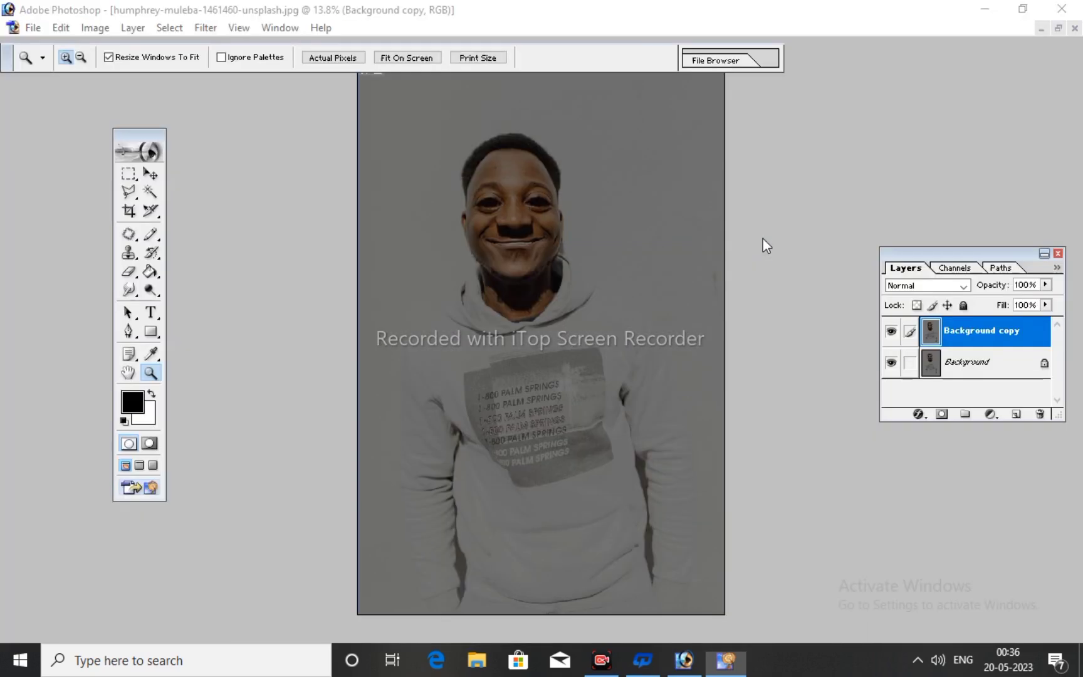
pyautogui.click(1061, 9)
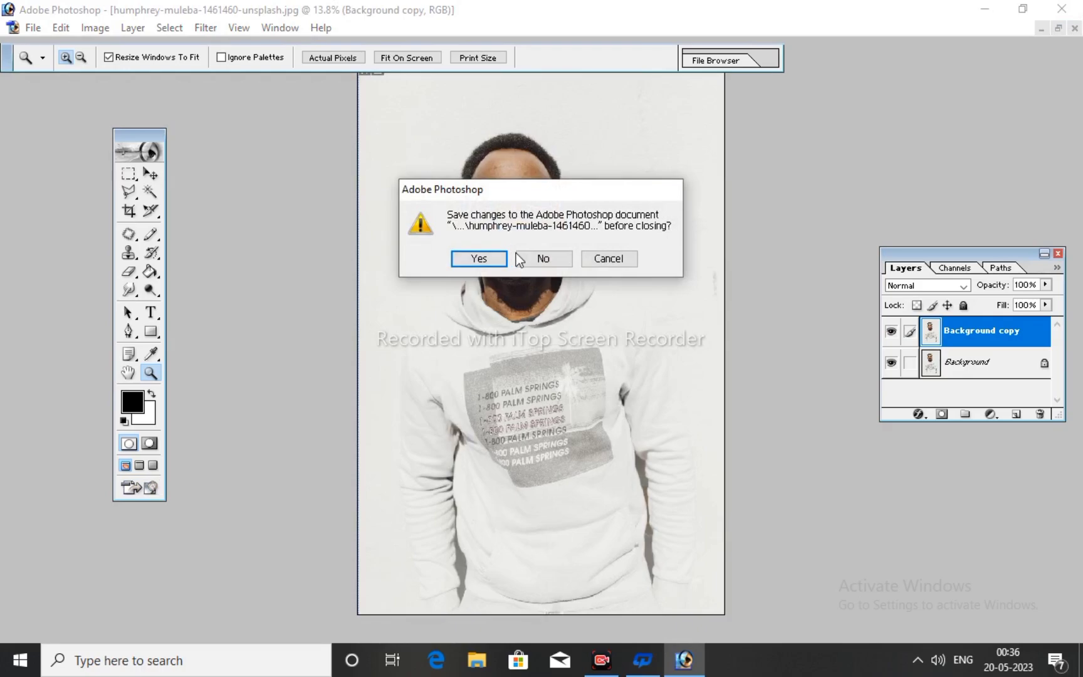
pyautogui.click(543, 258)
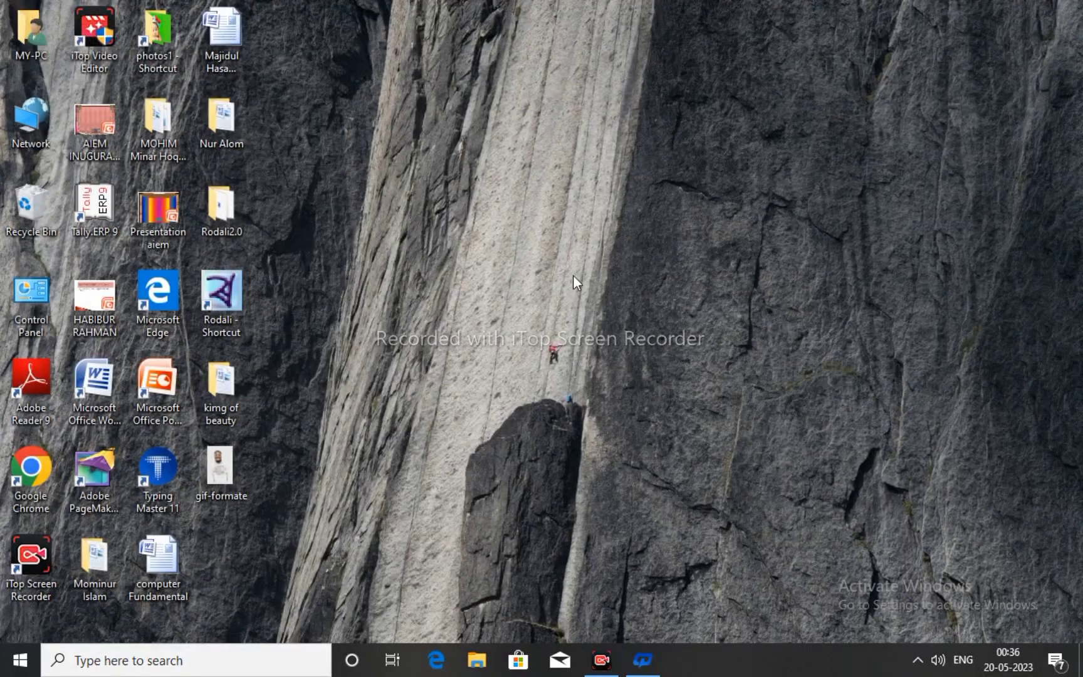
pyautogui.rightClick(542, 235)
pyautogui.click(585, 283)
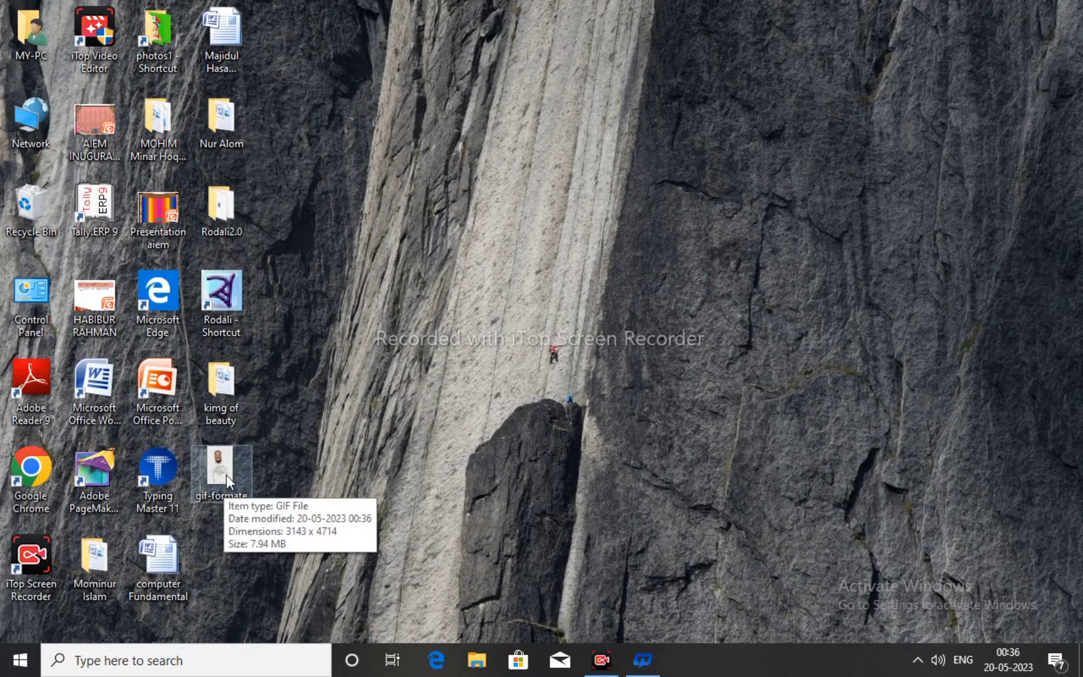
# Step: Open the gif-formate file from the desktop in Internet Explorer, postpone the browser setup, and maximize the window
pyautogui.click(226, 474)
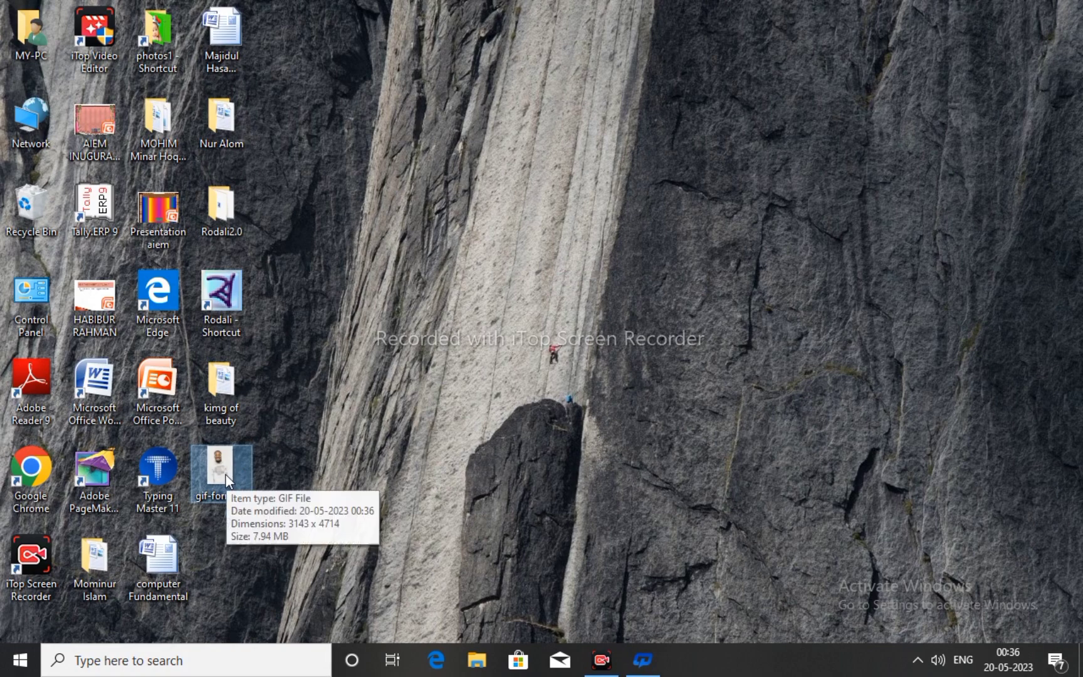
pyautogui.doubleClick(226, 474)
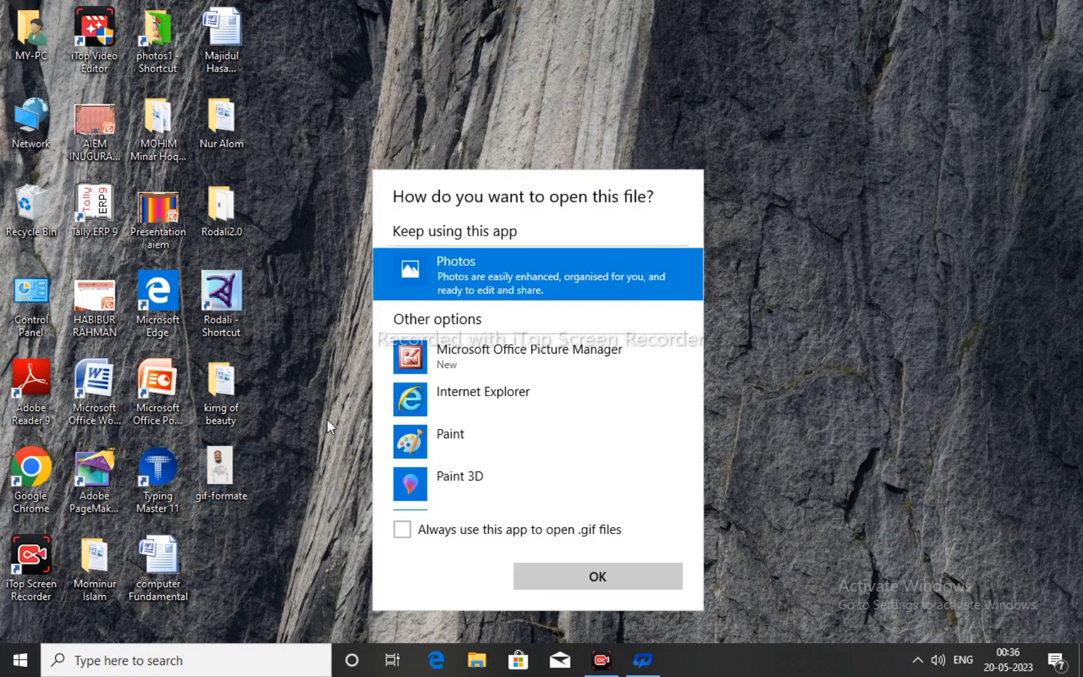
pyautogui.click(470, 399)
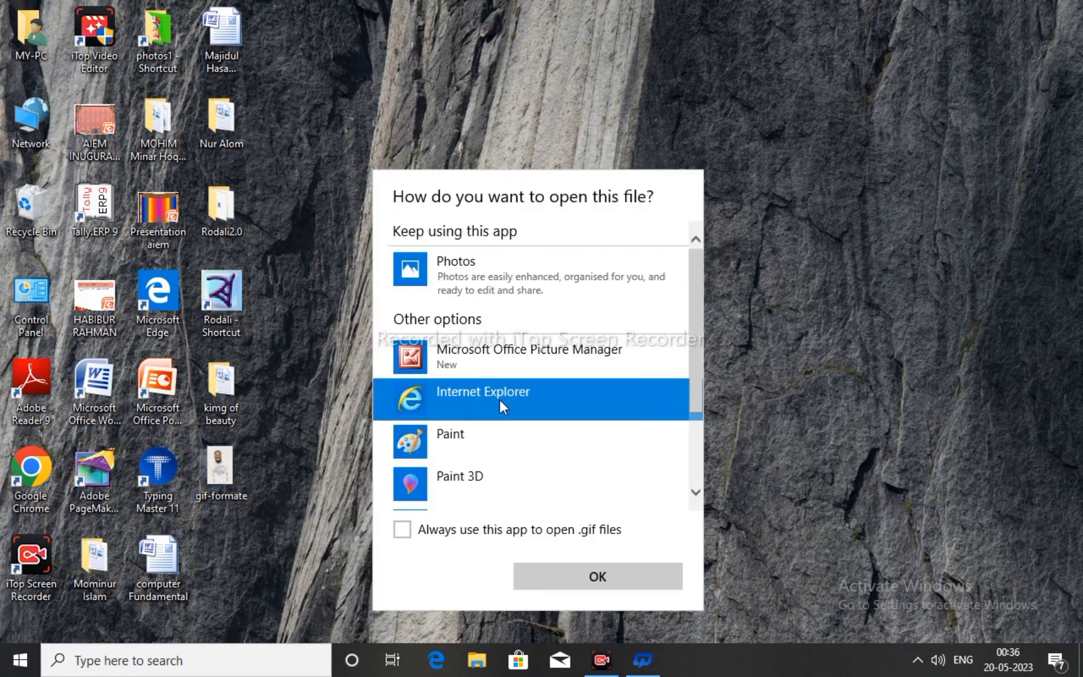
pyautogui.click(592, 577)
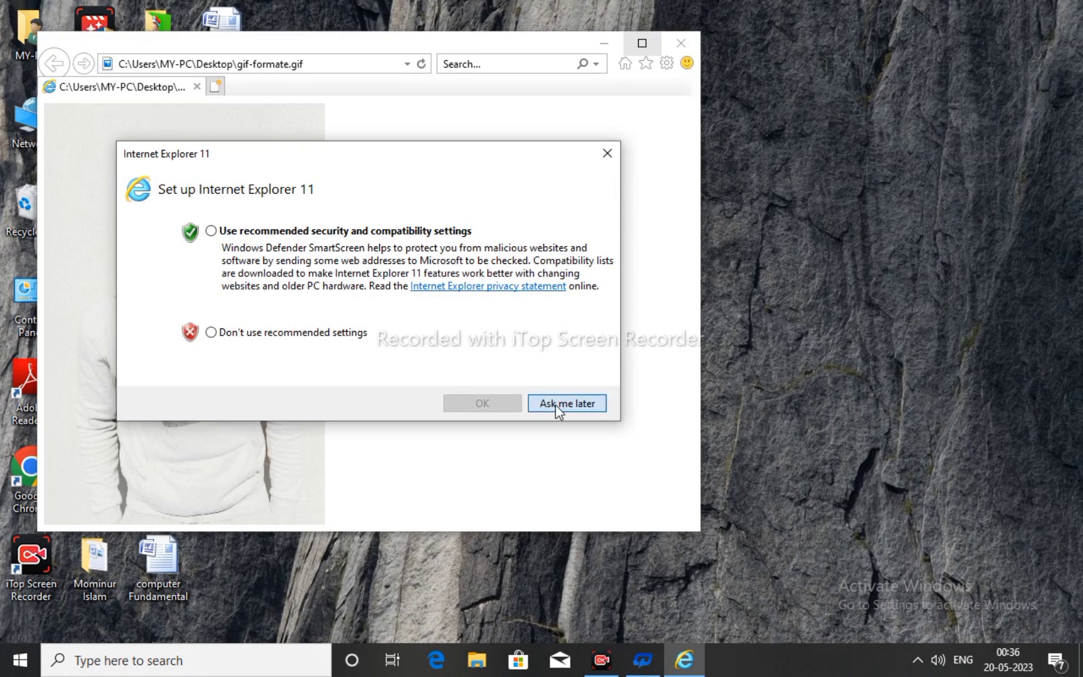
pyautogui.click(556, 404)
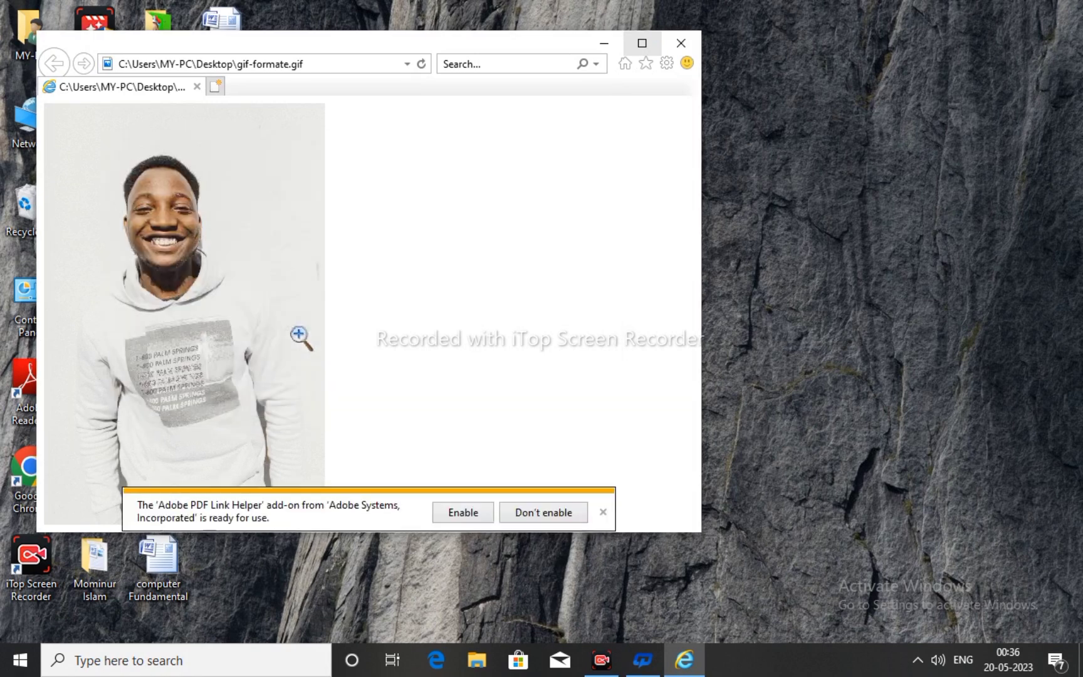
pyautogui.click(641, 42)
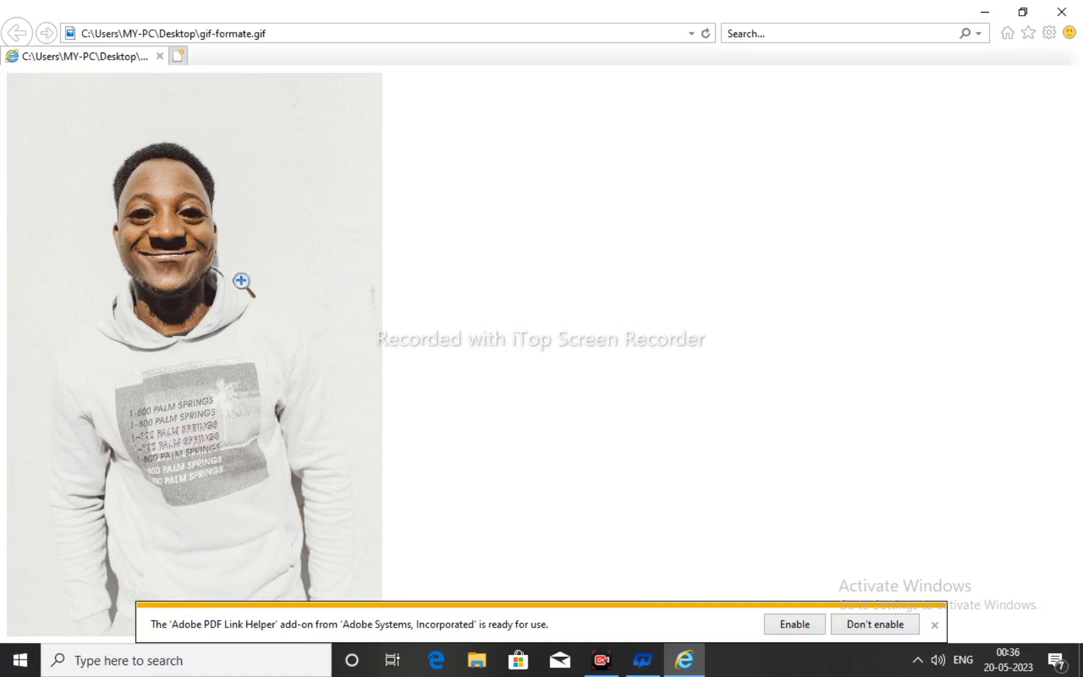
# Step: Examine the face in the playing GIF animation at enlarged size, and close Internet Explorer
pyautogui.click(335, 292)
pyautogui.rightClick(442, 299)
pyautogui.click(360, 240)
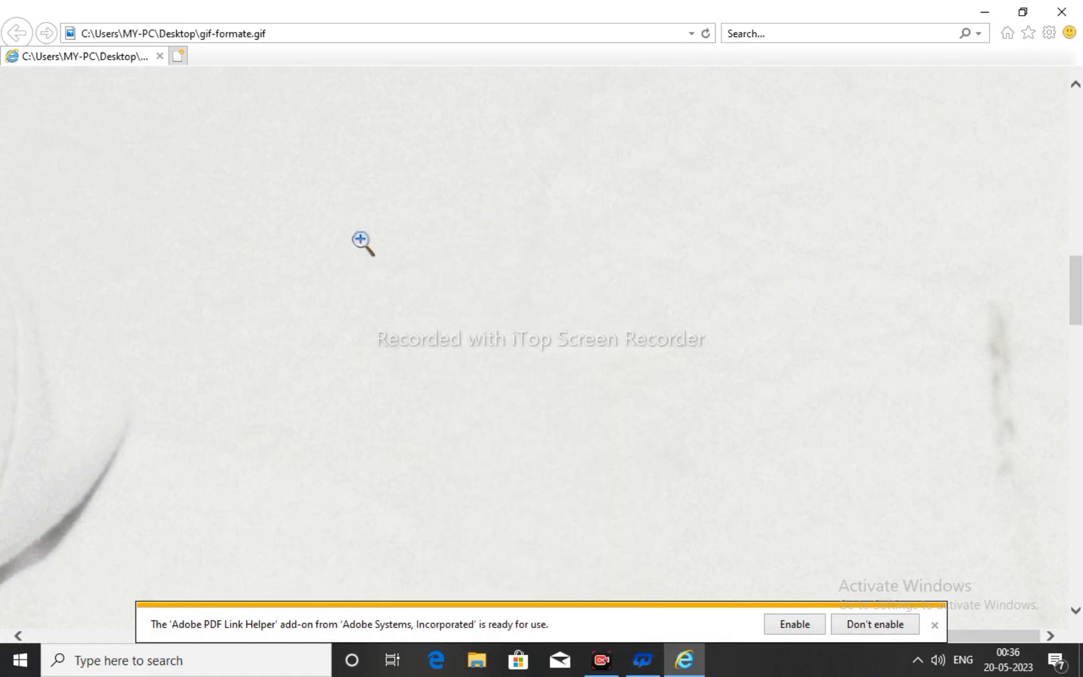
pyautogui.click(360, 239)
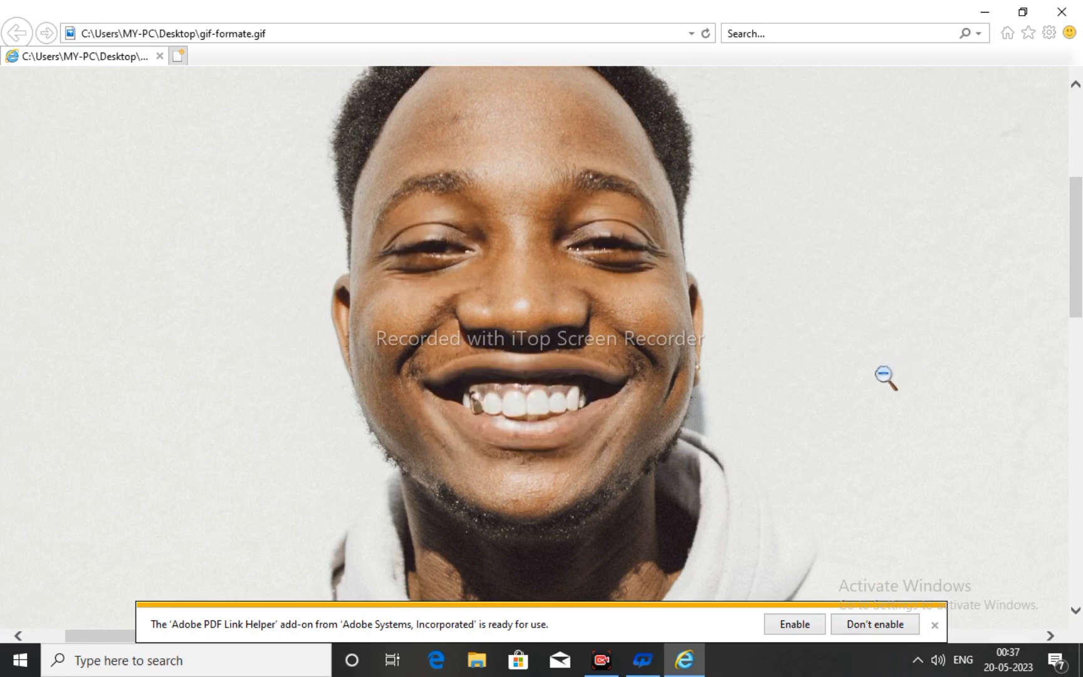
pyautogui.scroll(-2, 747, 420)
pyautogui.scroll(-1, 746, 421)
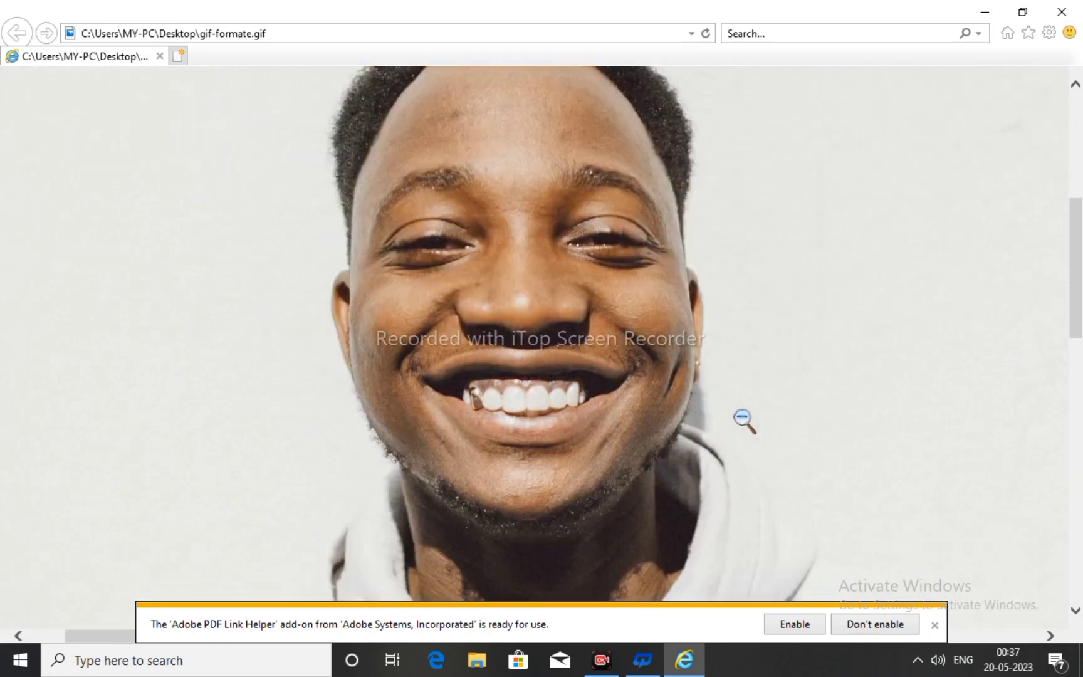
pyautogui.scroll(1, 752, 476)
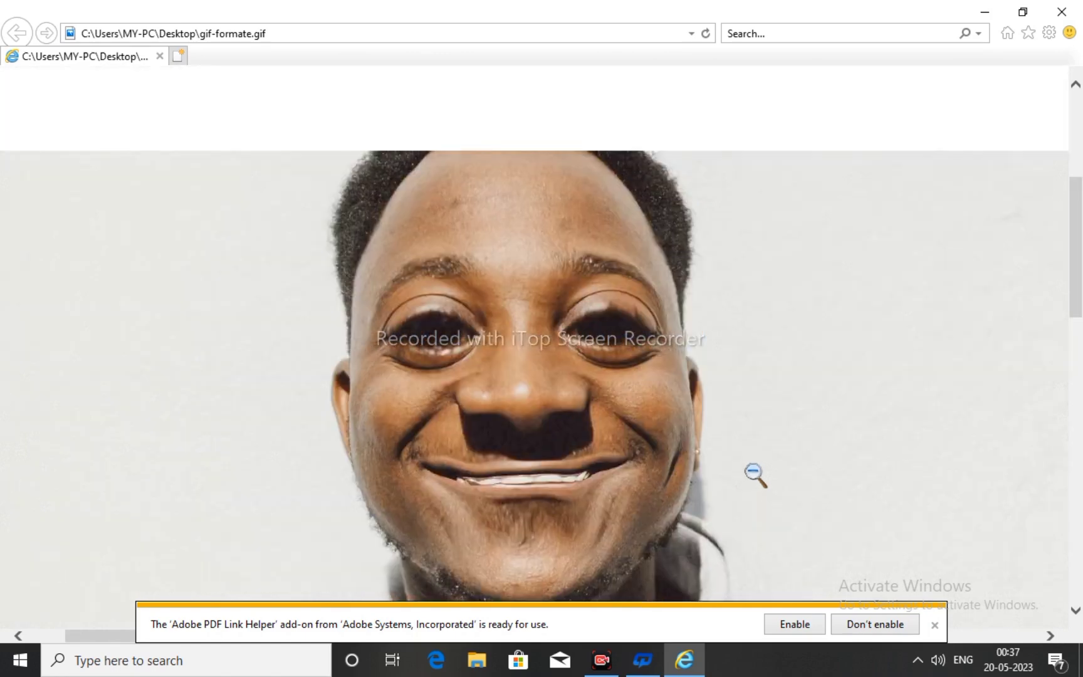
pyautogui.click(1062, 12)
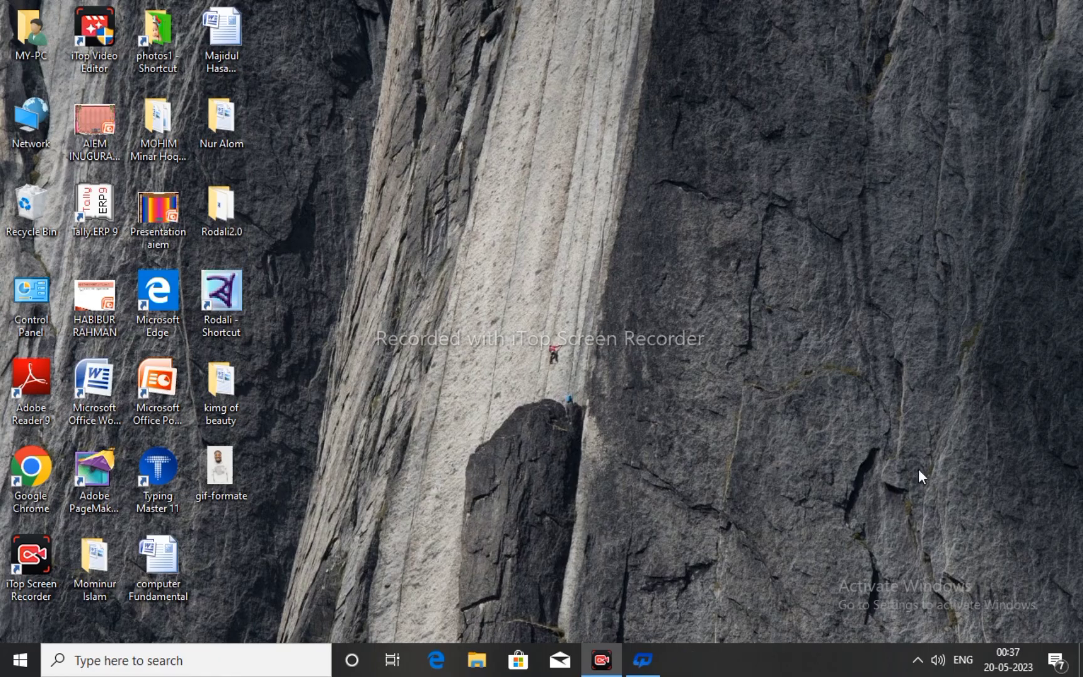